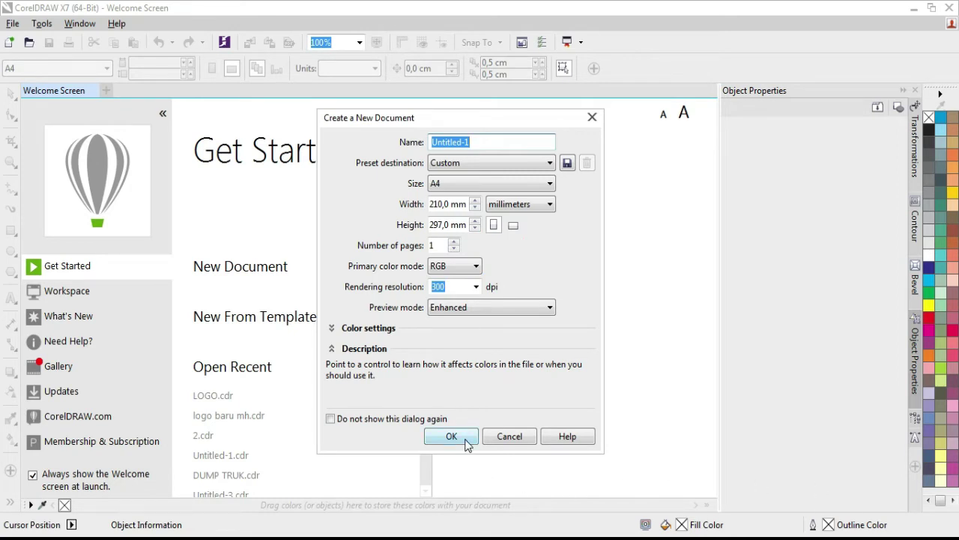
Create a new portrait A4 document in millimetres and draw a circle about 111 mm across on the page.
left_click(451, 436)
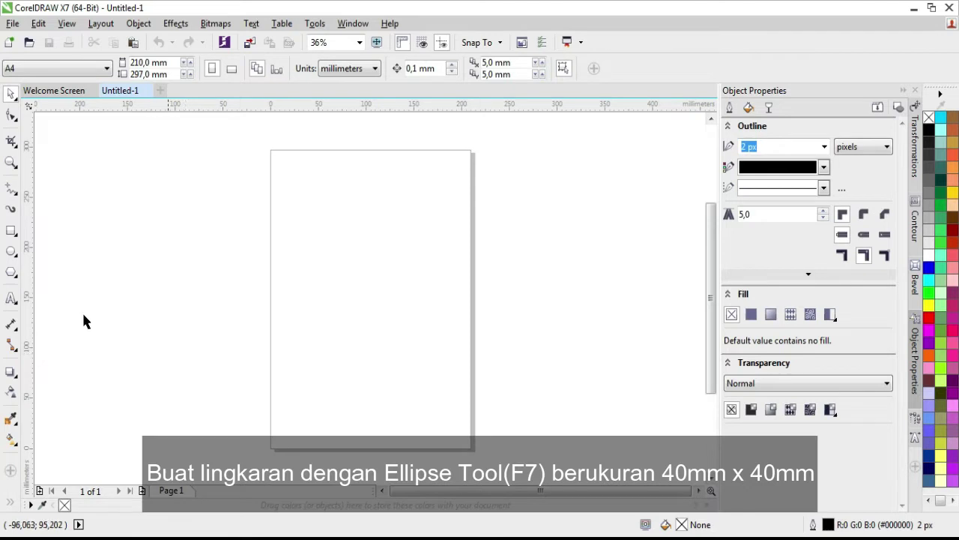
left_click(12, 254)
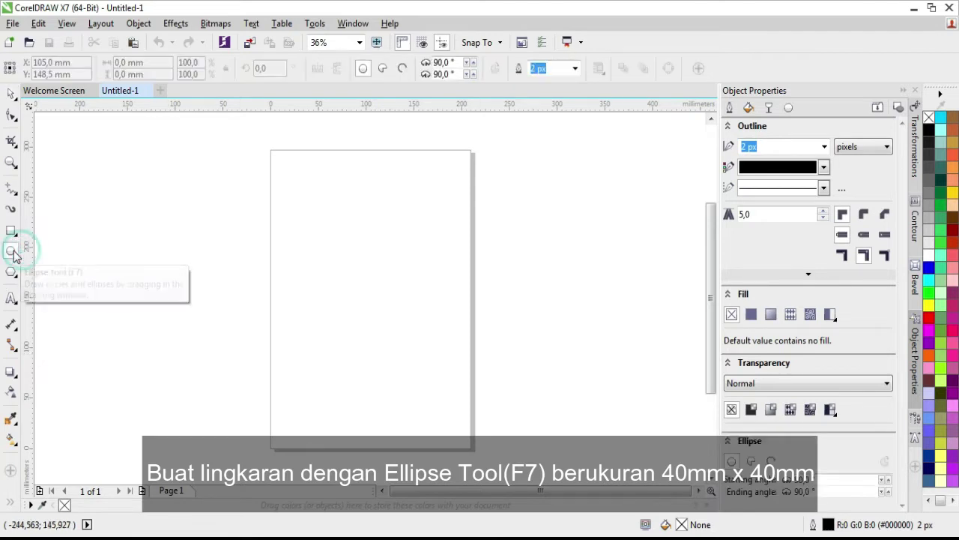
mouse_move(295, 225)
left_mouse_down()
mouse_move(388, 292)
mouse_move(406, 339)
left_mouse_up()
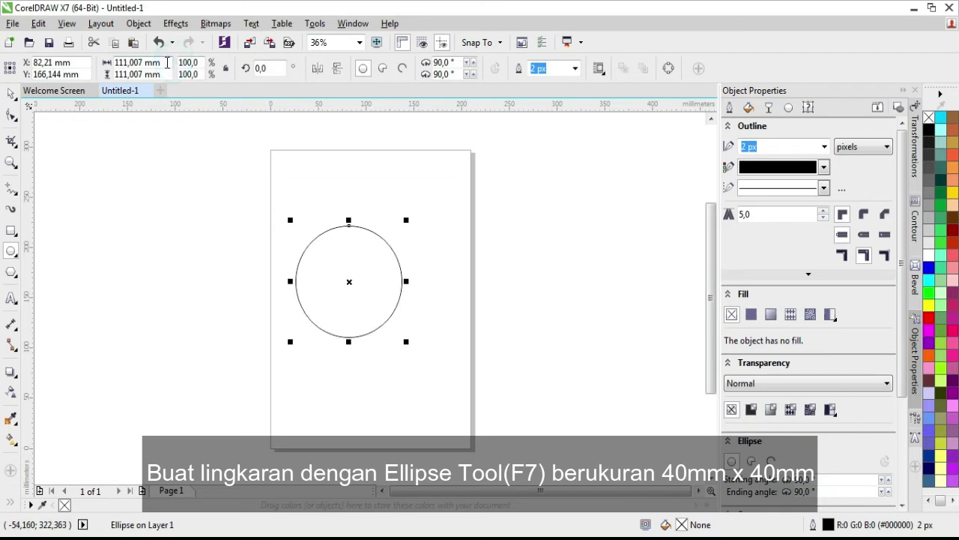
Set the circle's width and height to 40 mm each.
left_click_drag(167, 62, 100, 66)
type("40")
key("Tab")
type("40")
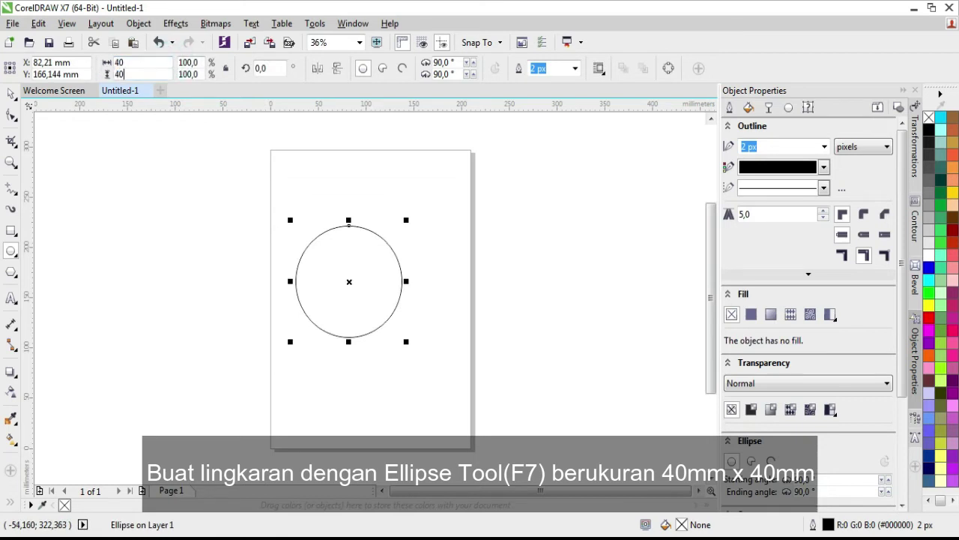
key("Return")
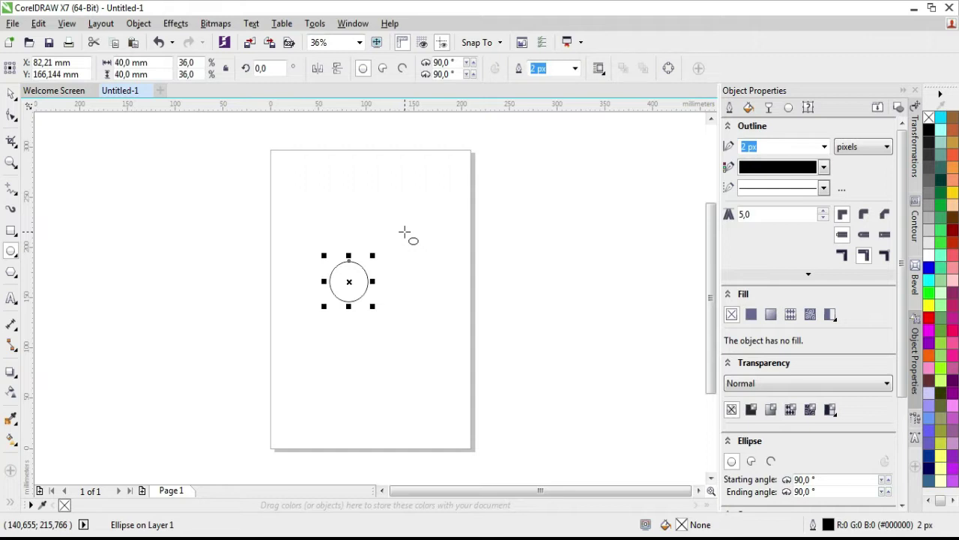
Draw a rectangle about 40.4 × 20.6 mm overlapping the right side of the circle.
key("shift+F2")
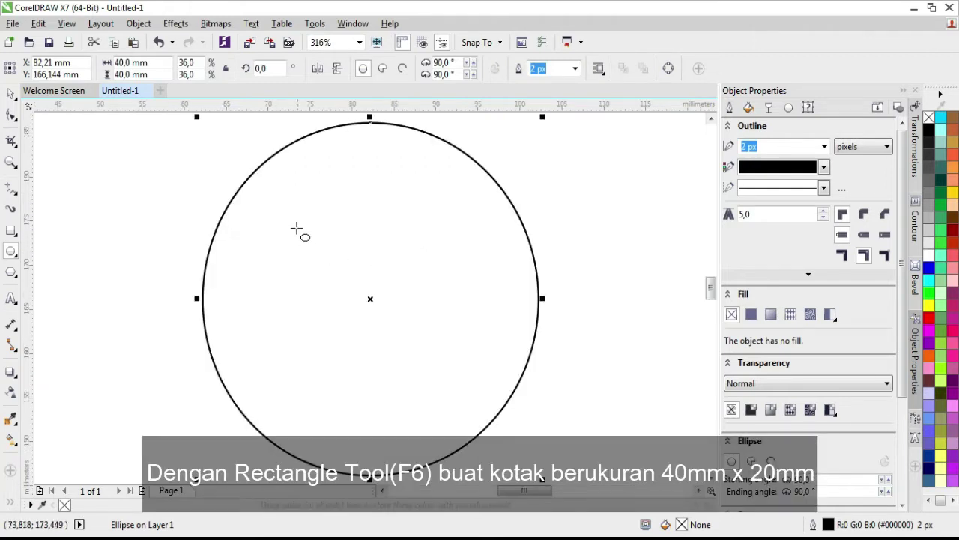
right_click(385, 278)
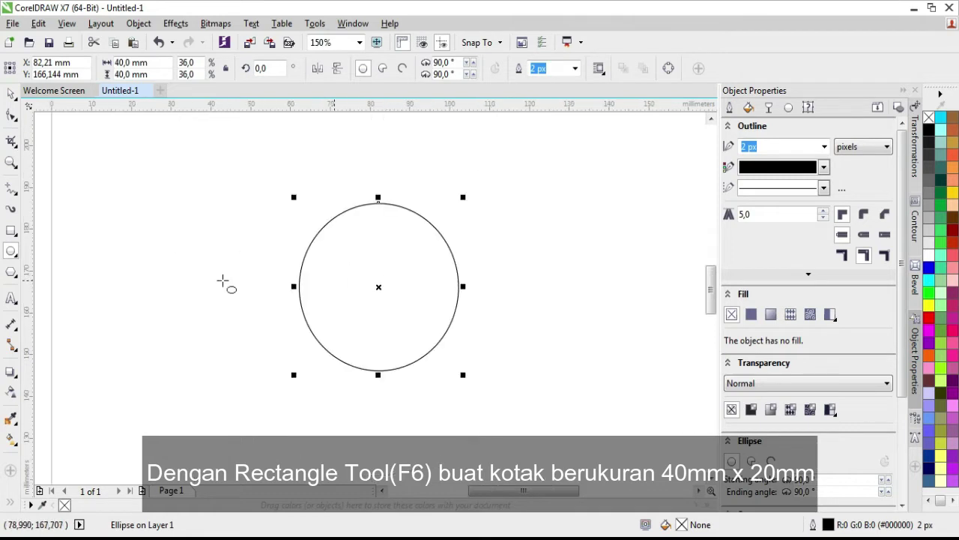
left_click(10, 231)
left_click_drag(410, 247, 570, 334)
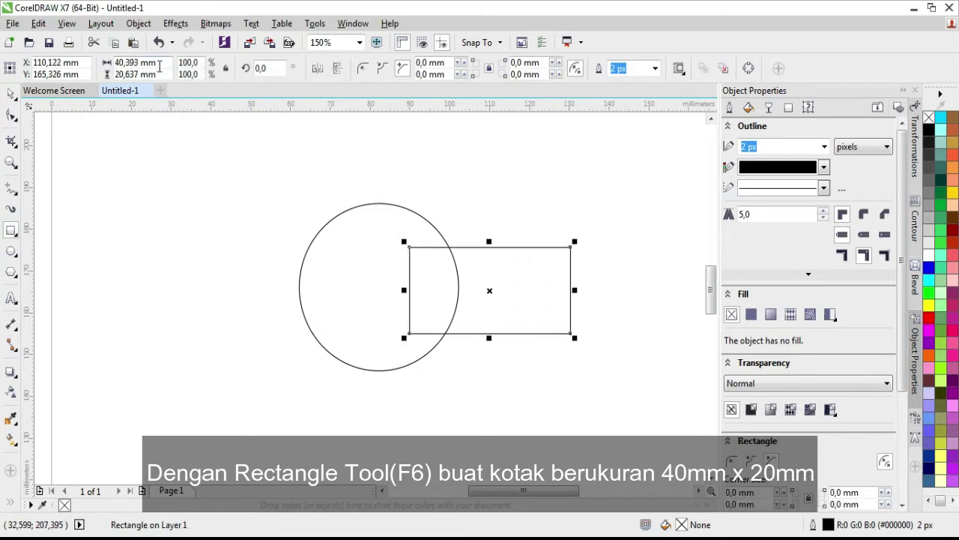
Set the rectangle's width to 40 mm and its height to 20 mm.
double_click(120, 63)
type("40")
double_click(116, 74)
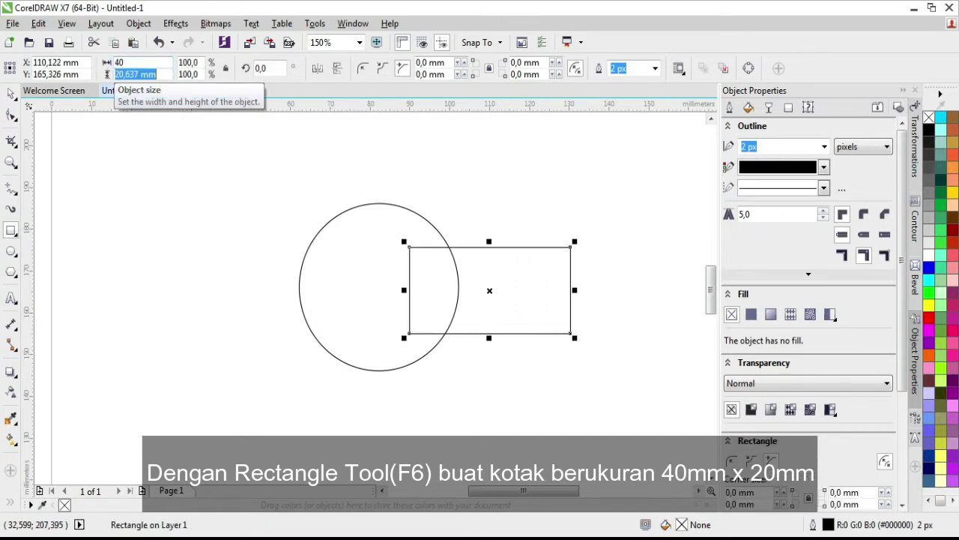
type("2")
key("BackSpace")
key("BackSpace")
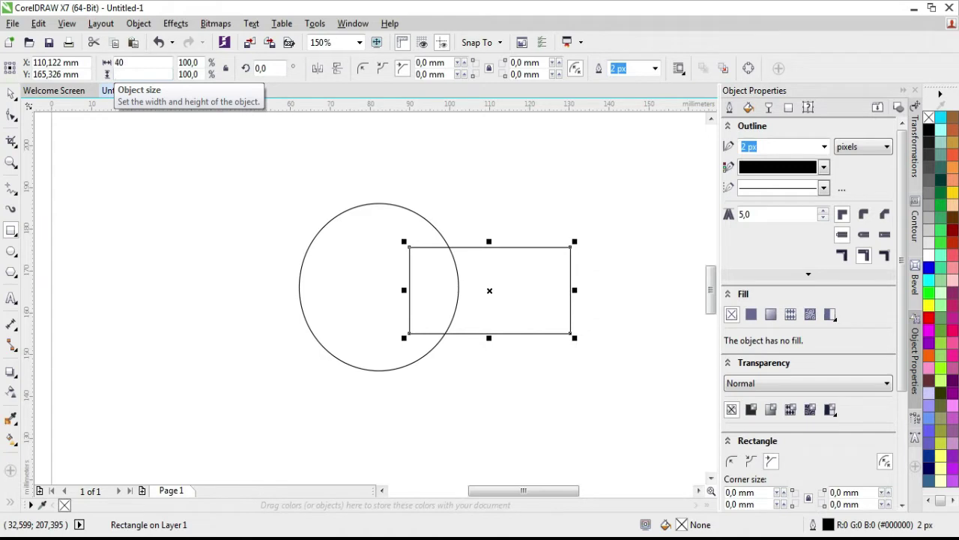
type("20")
key("Return")
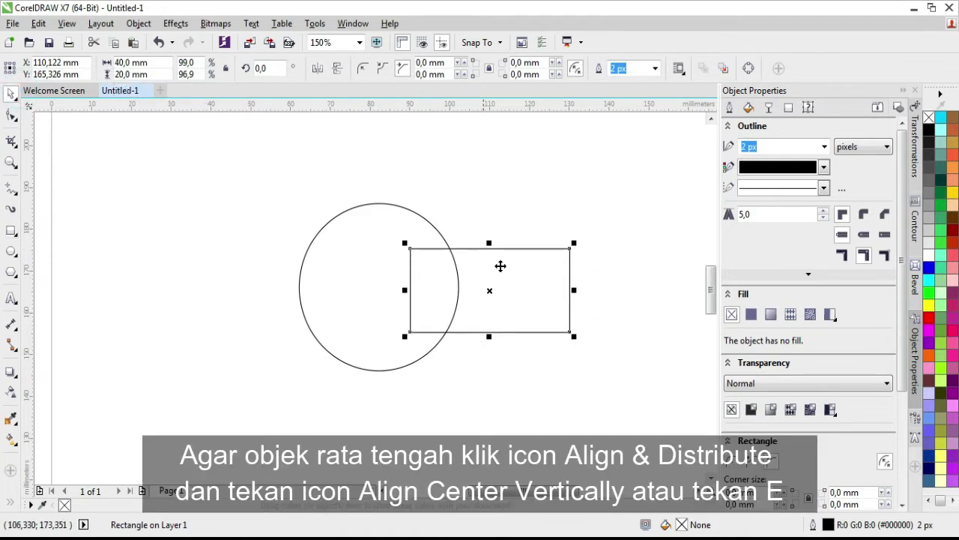
Move the rectangle about 5.5 mm left into the circle and align the two objects' centers vertically.
left_click_drag(514, 272, 493, 271)
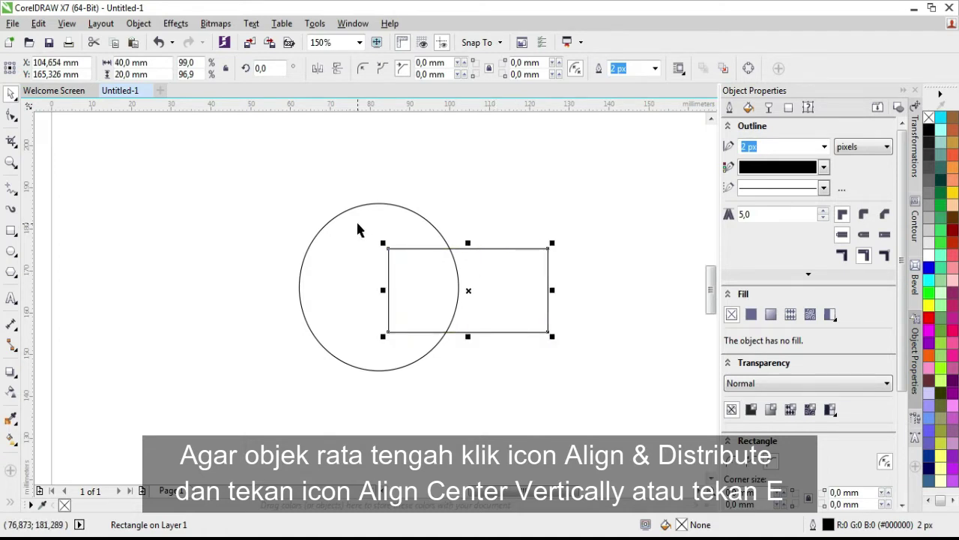
key("ctrl+a")
key("ctrl+shift+a")
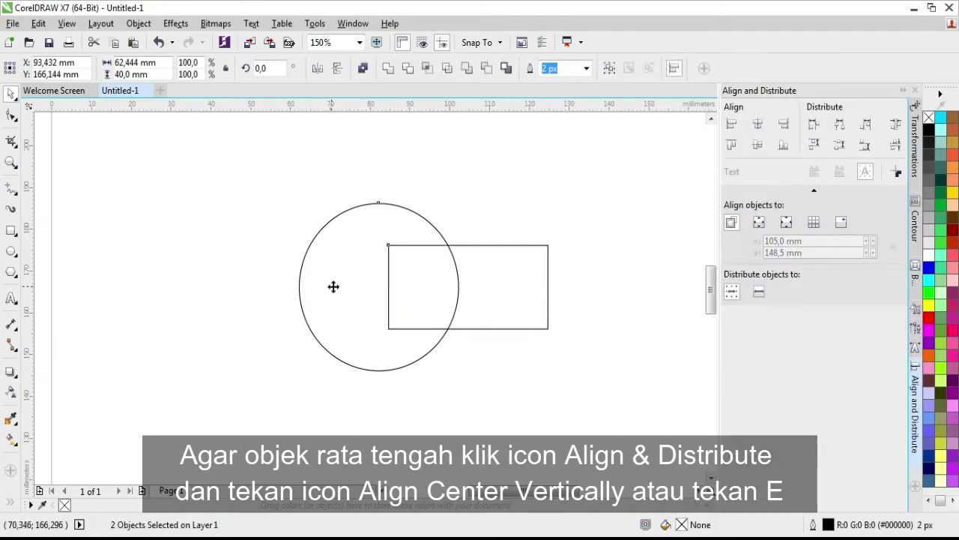
left_click(510, 199)
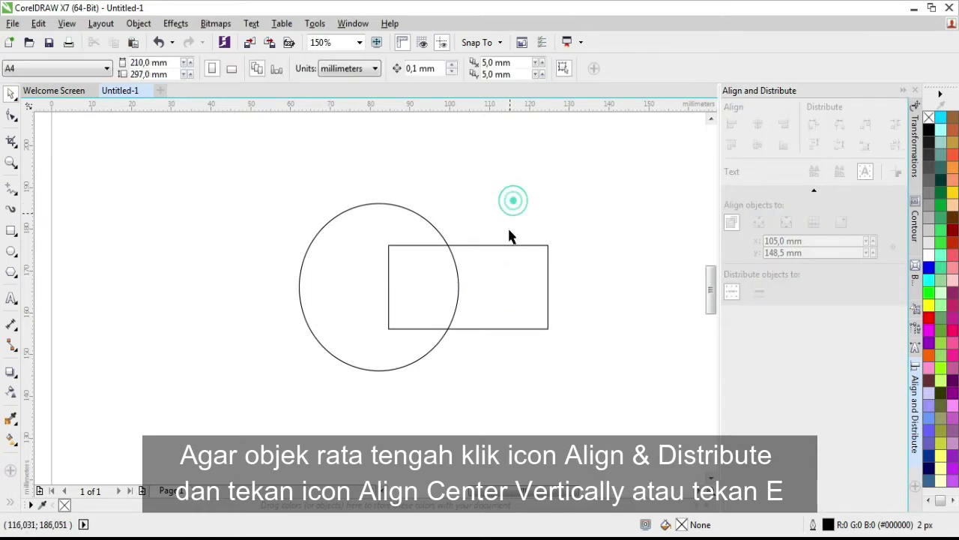
left_click(514, 269)
left_click(345, 269, "shift")
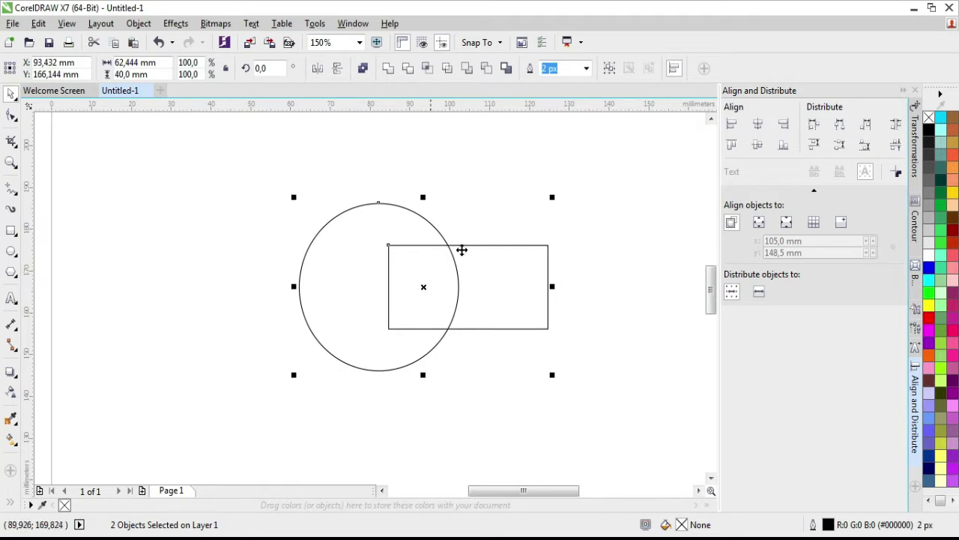
Move the rectangle about 4.6 mm further left so its left edge sits just past the circle's center.
key("Escape")
left_click(495, 282)
left_click_drag(481, 285, 476, 285)
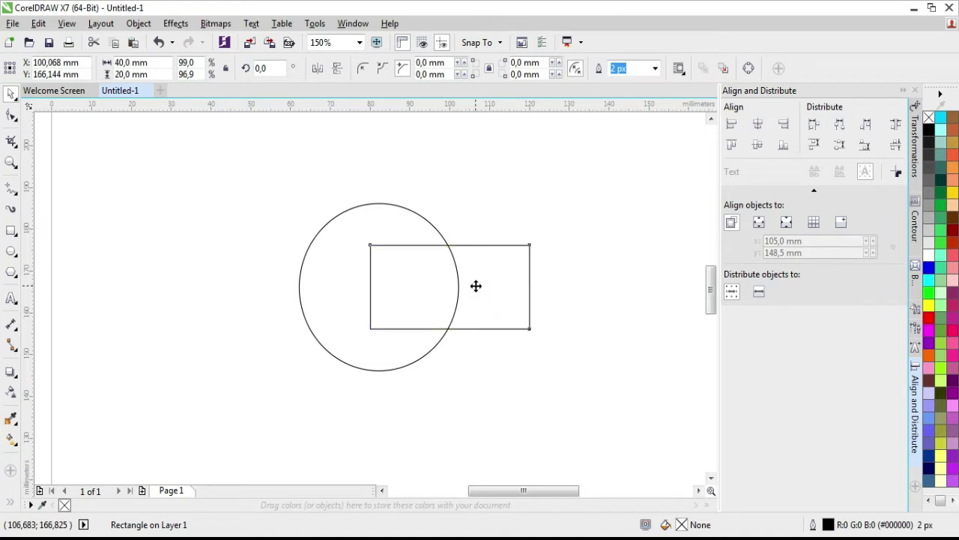
left_click(758, 145)
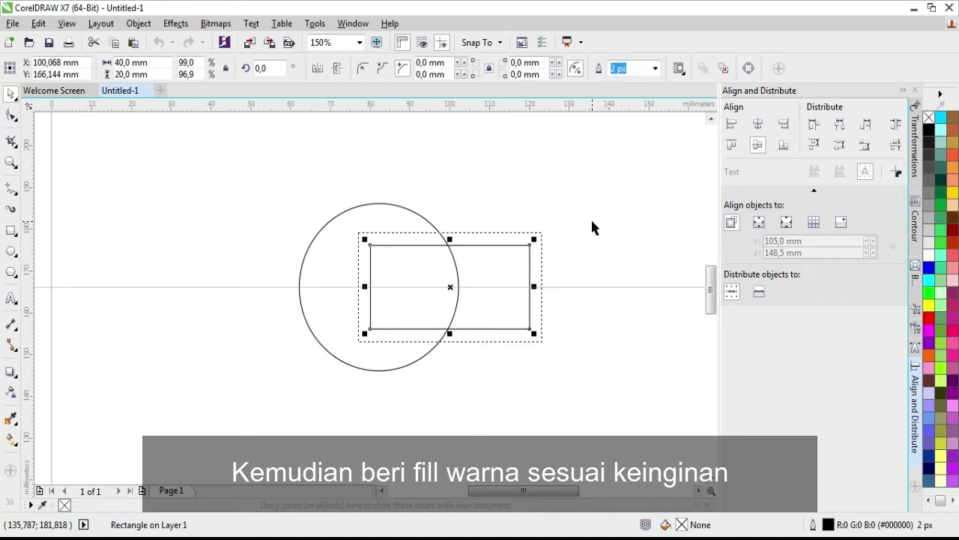
left_click(591, 222)
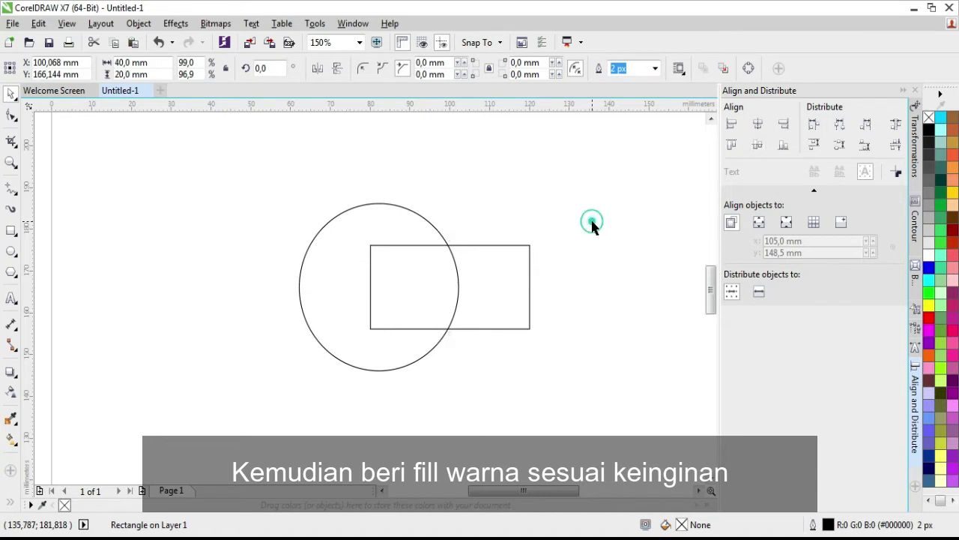
Fill the rectangle with near-black and the circle with medium grey #666666.
left_click(505, 289)
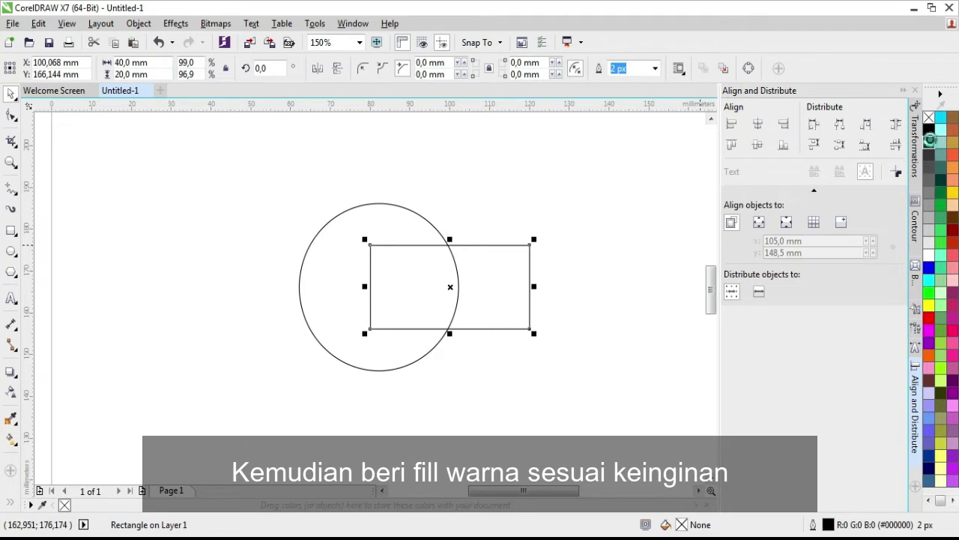
left_click(930, 143)
left_click(329, 253)
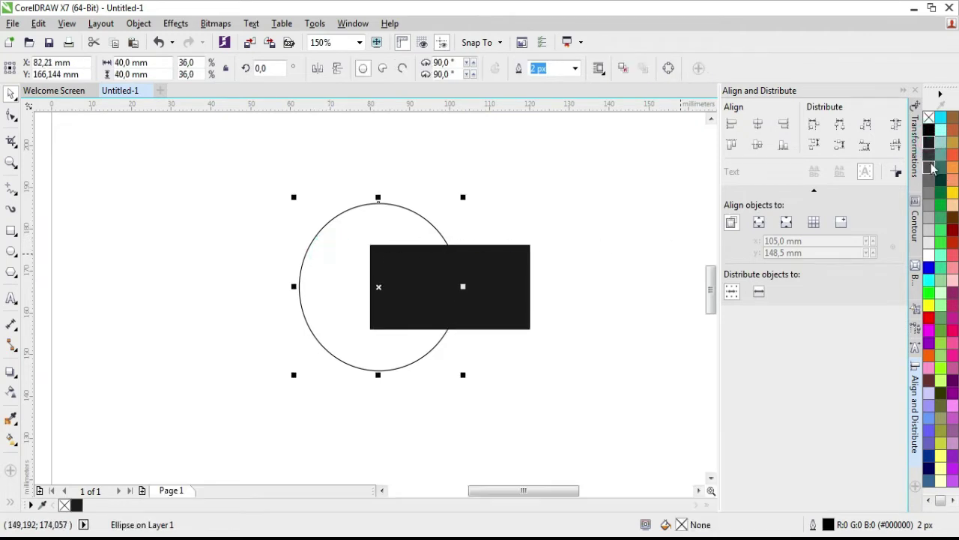
left_click(929, 180)
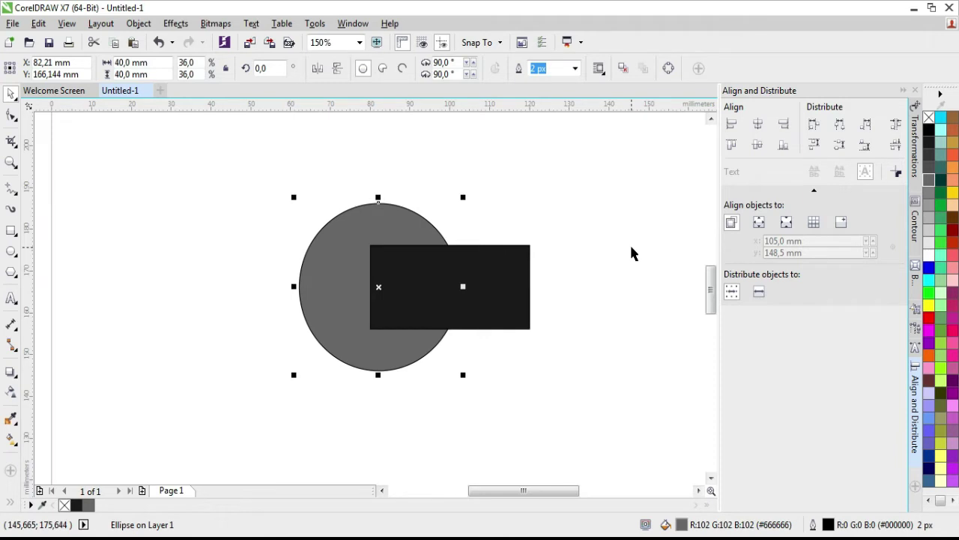
Cut the dark rectangle out of the grey circle with Back minus front.
left_click(527, 277)
left_click(328, 267, "shift")
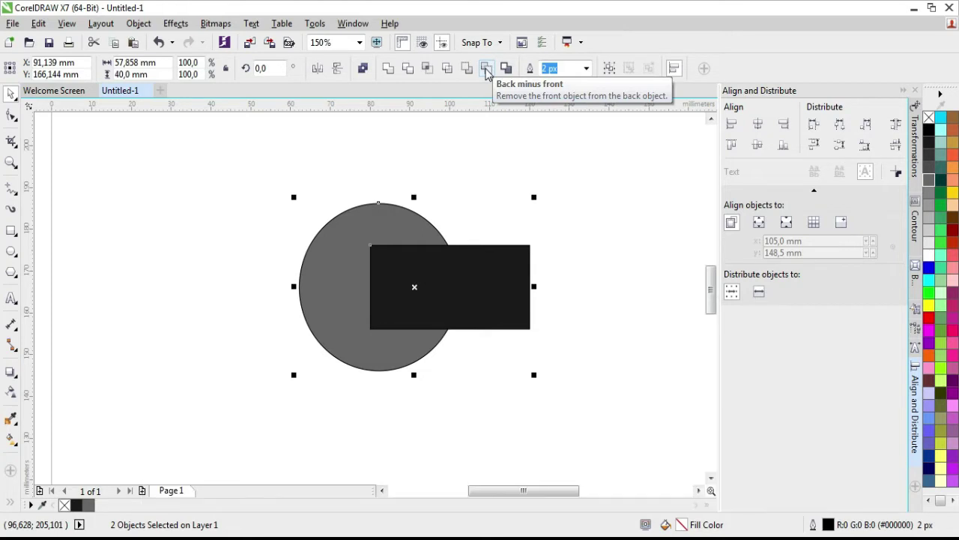
left_click(486, 69)
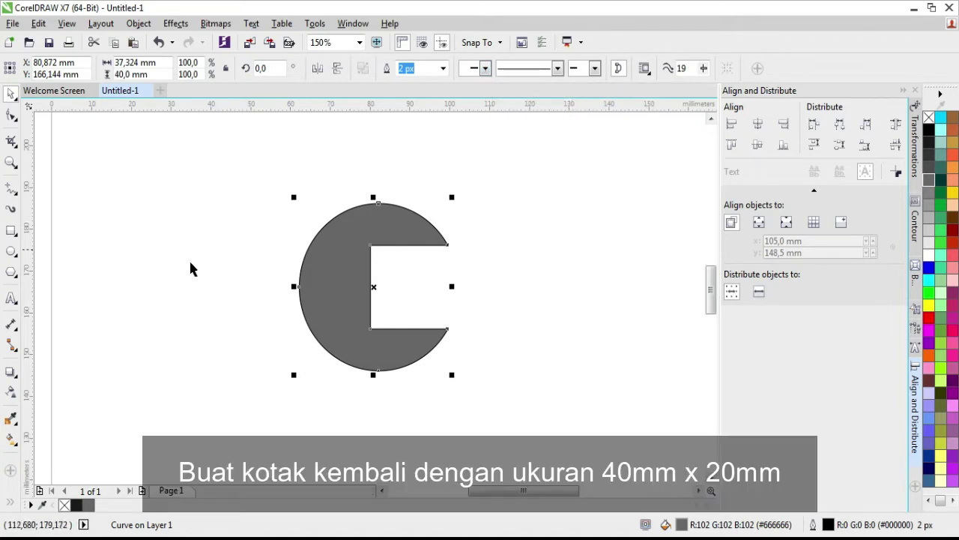
left_click(205, 215)
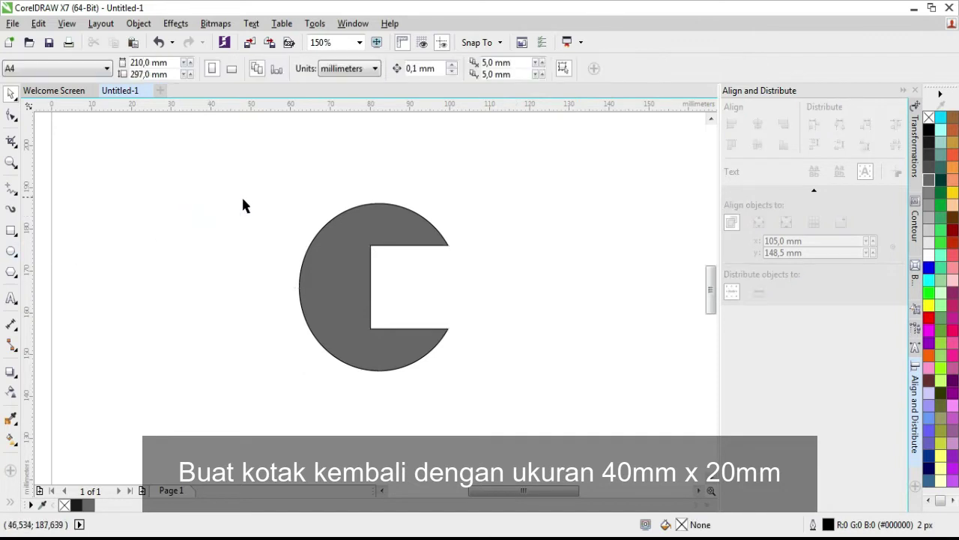
Draw a second rectangle overlapping the left side of the notched circle and size it to 40 × 20 mm.
left_click(11, 231)
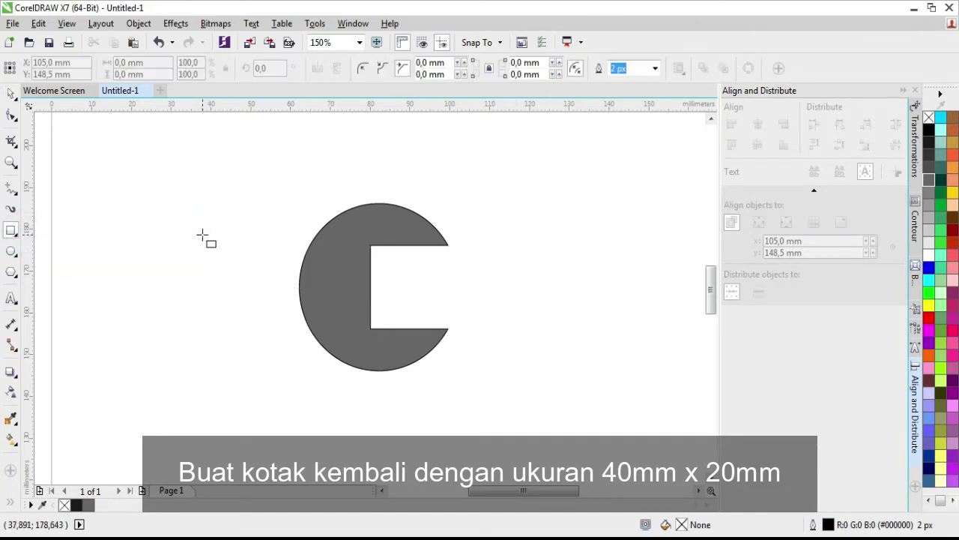
left_click_drag(202, 234, 347, 318)
left_click(112, 61)
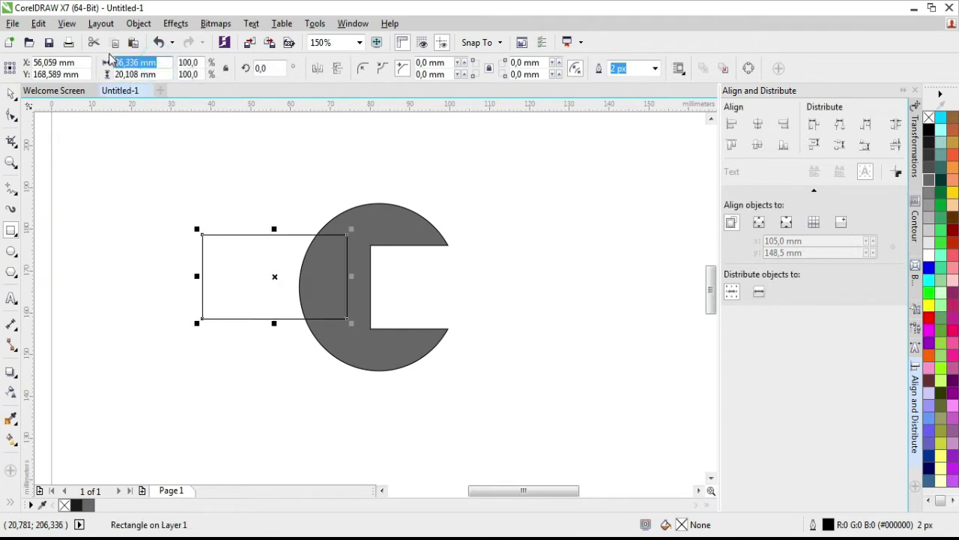
type("40")
key("Tab")
type("20")
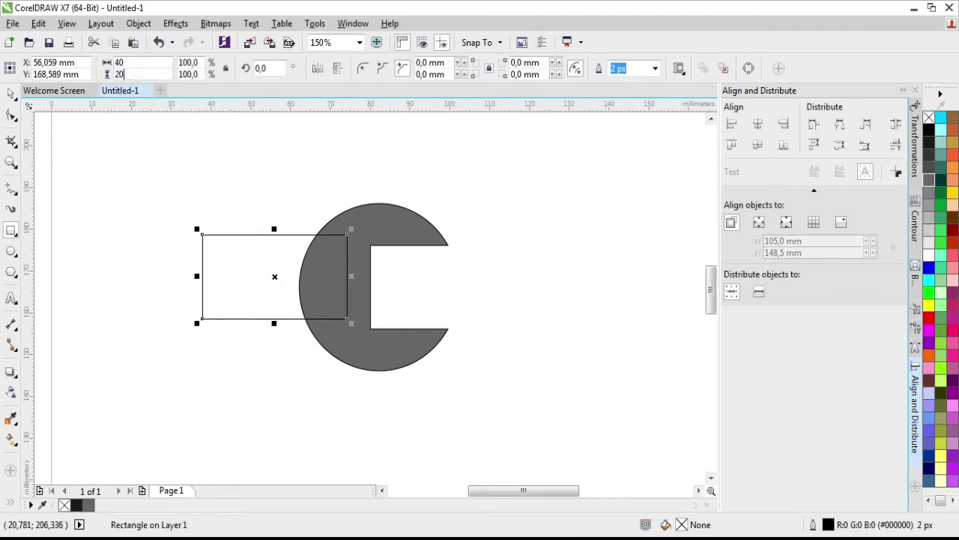
key("Return")
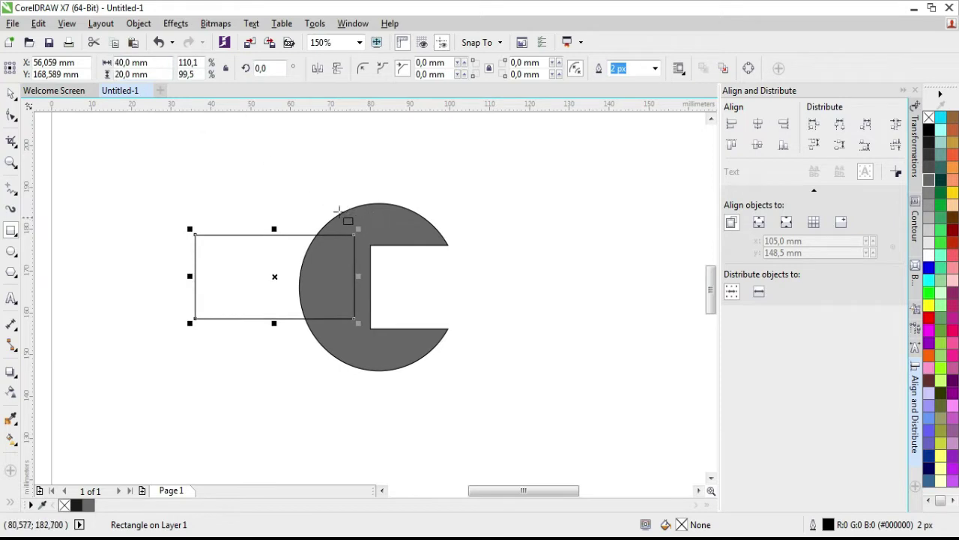
Align the new rectangle's center vertically with the notched circle and move the rectangle about 4.2 mm left.
left_click(12, 94)
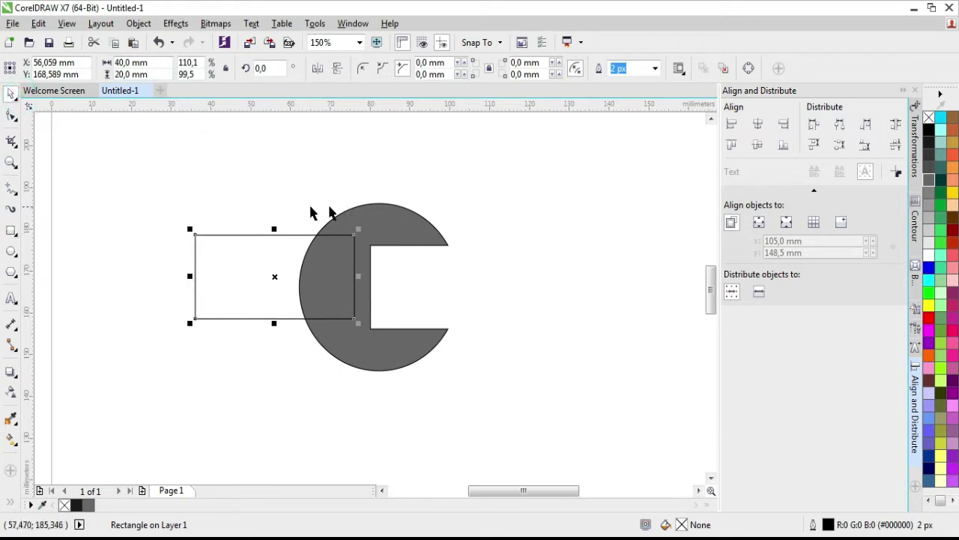
left_click(379, 219, "shift")
key("e")
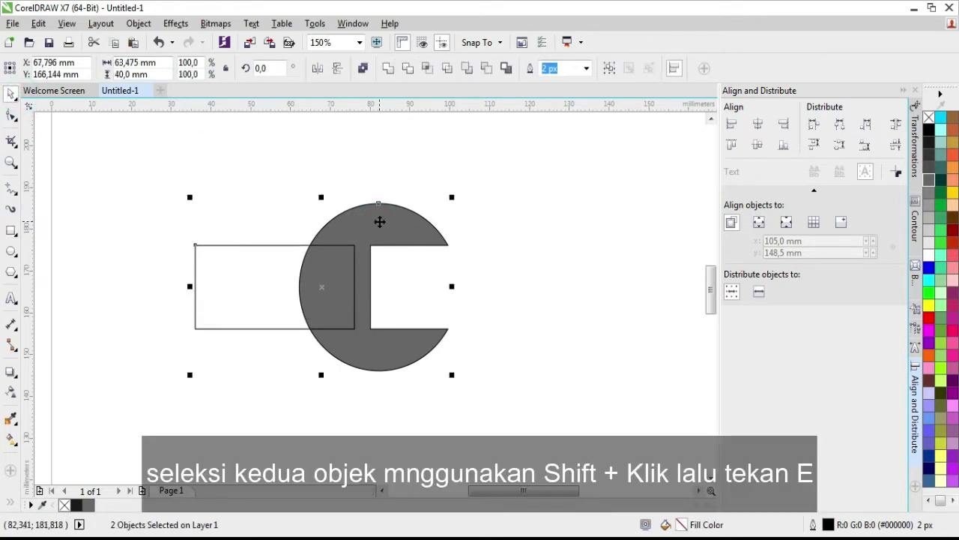
left_click(248, 205)
left_click_drag(262, 265, 248, 266)
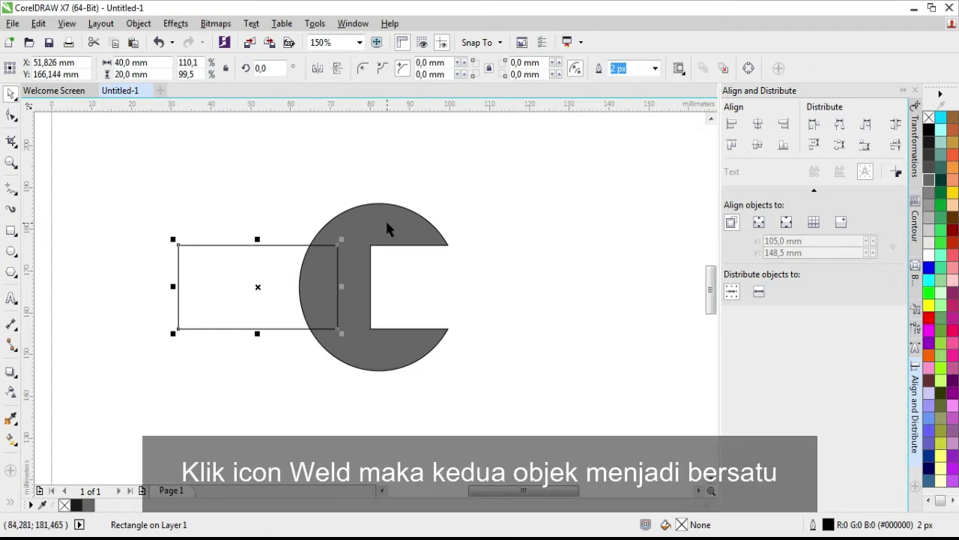
Weld the rectangle and the notched circle into one wrench-shaped object.
left_click(387, 227, "shift")
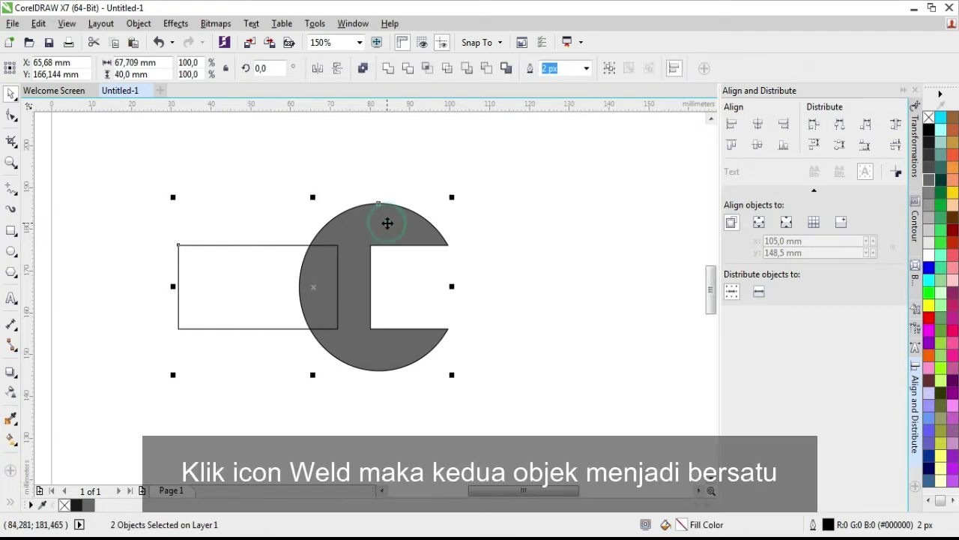
left_click(389, 69)
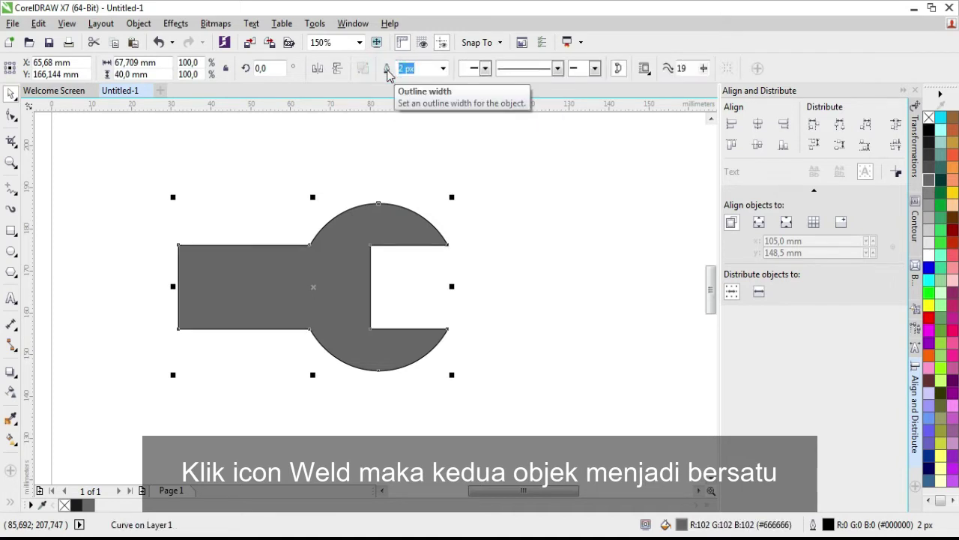
left_click(508, 237)
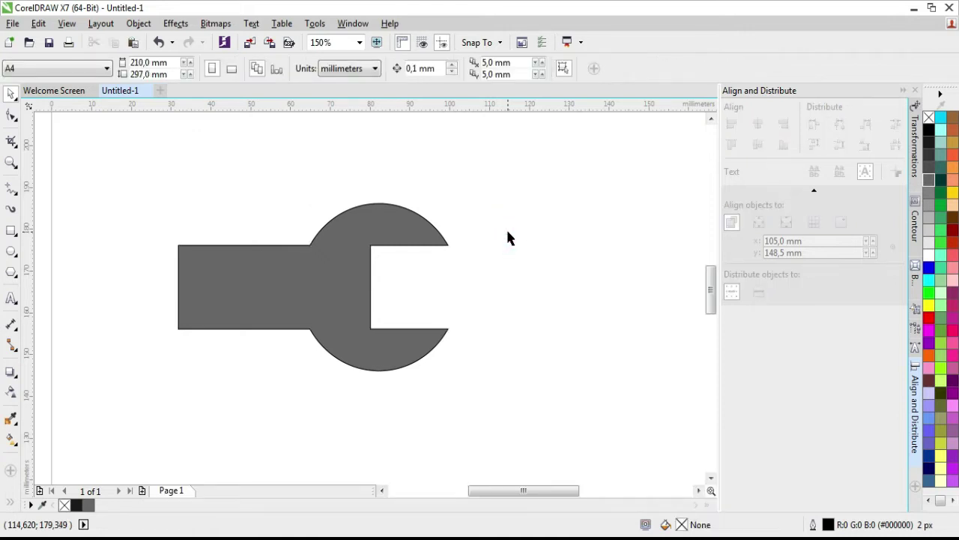
key("F4")
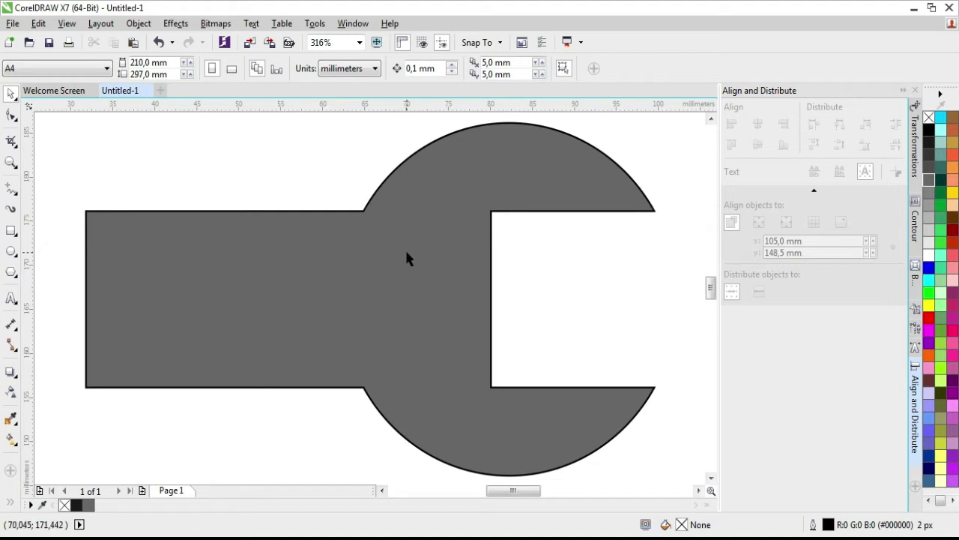
Convert the straight inner edge of the wrench's notch to a curve and bend it inward toward the handle.
scroll(407, 259, "down", 3)
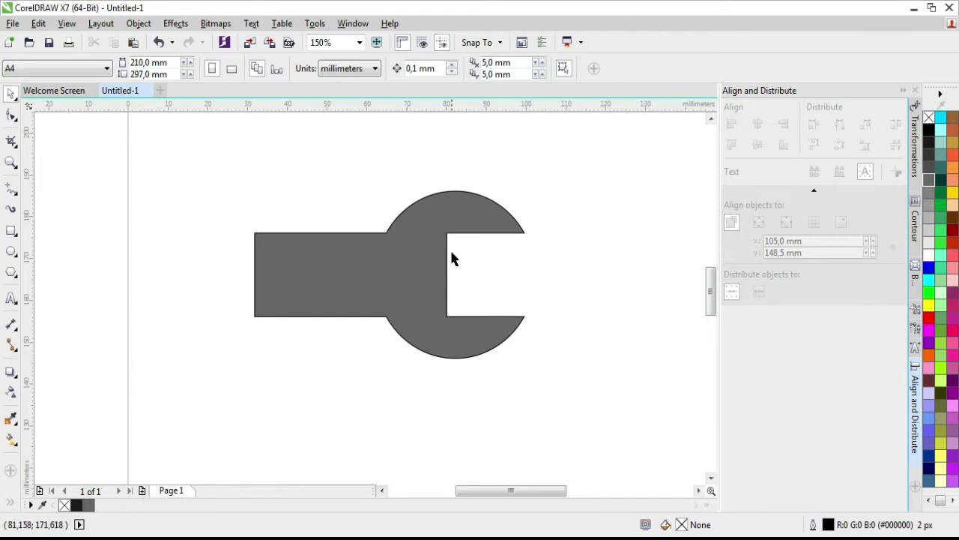
left_click(402, 273)
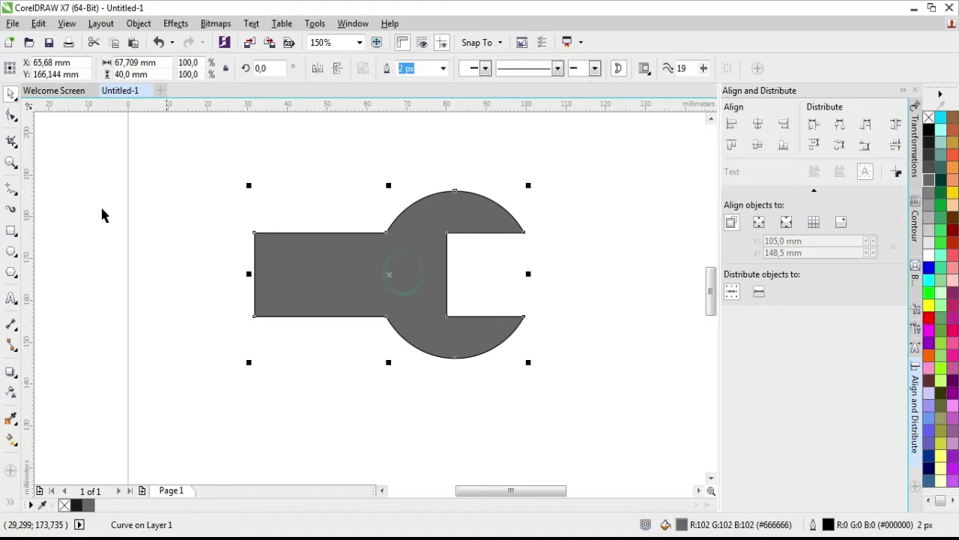
left_click(11, 116)
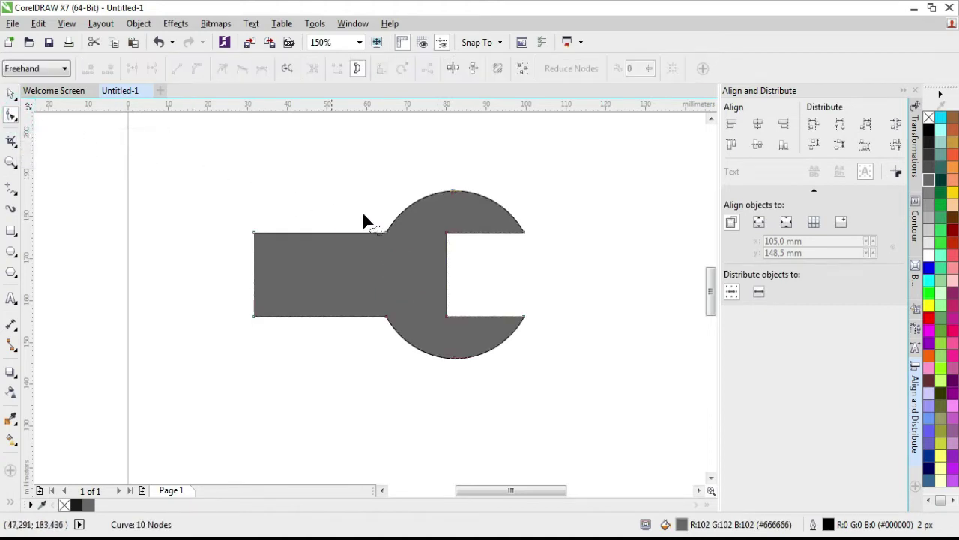
left_click(447, 268)
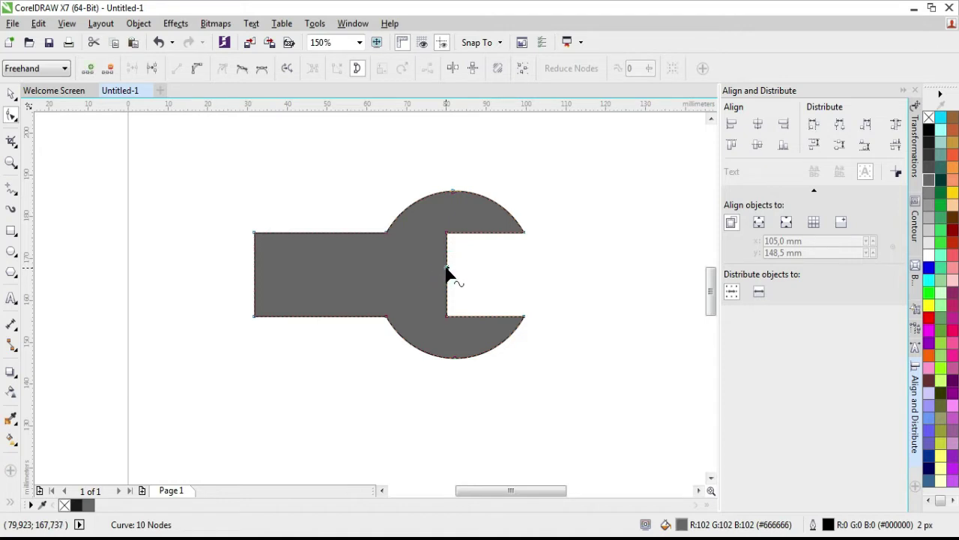
left_click(196, 70)
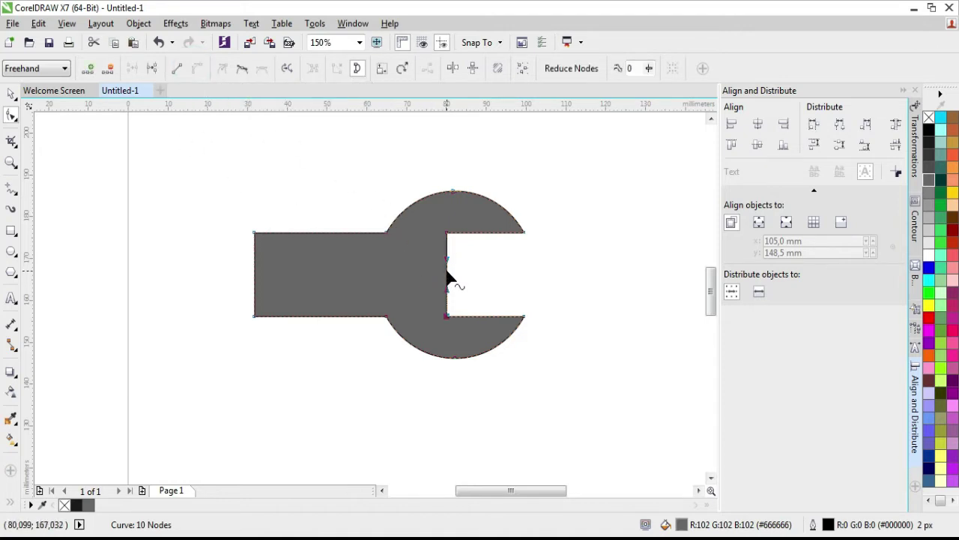
left_click_drag(447, 273, 437, 281)
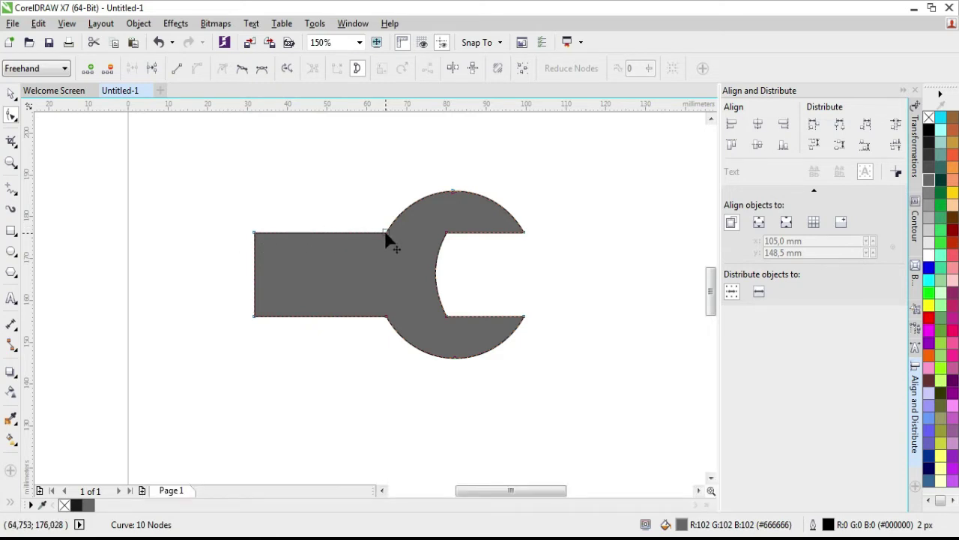
Fillet the two corners where the handle meets the round wrench head with a 20 mm radius.
left_click(384, 231)
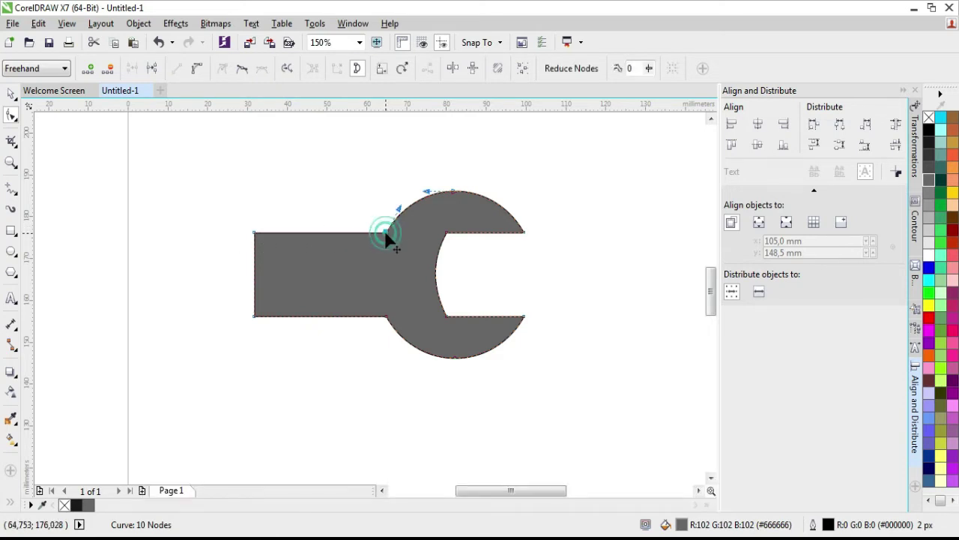
left_click(386, 318, "shift")
left_click(353, 27)
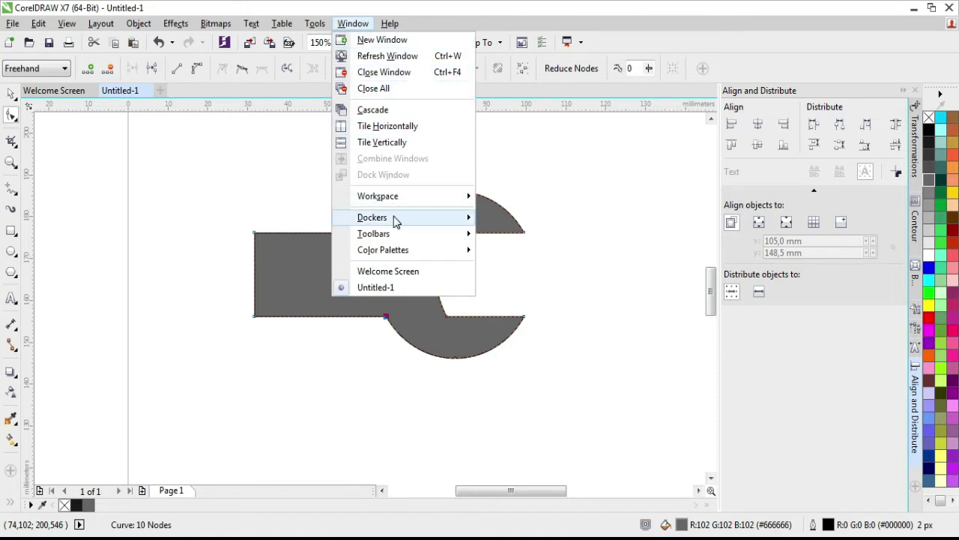
mouse_move(395, 220)
left_click(545, 233)
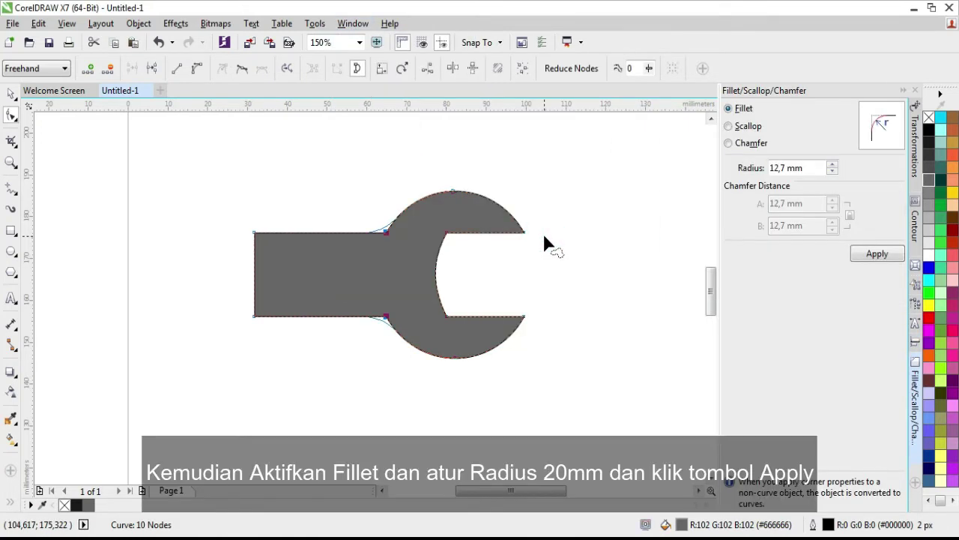
left_click_drag(804, 166, 762, 159)
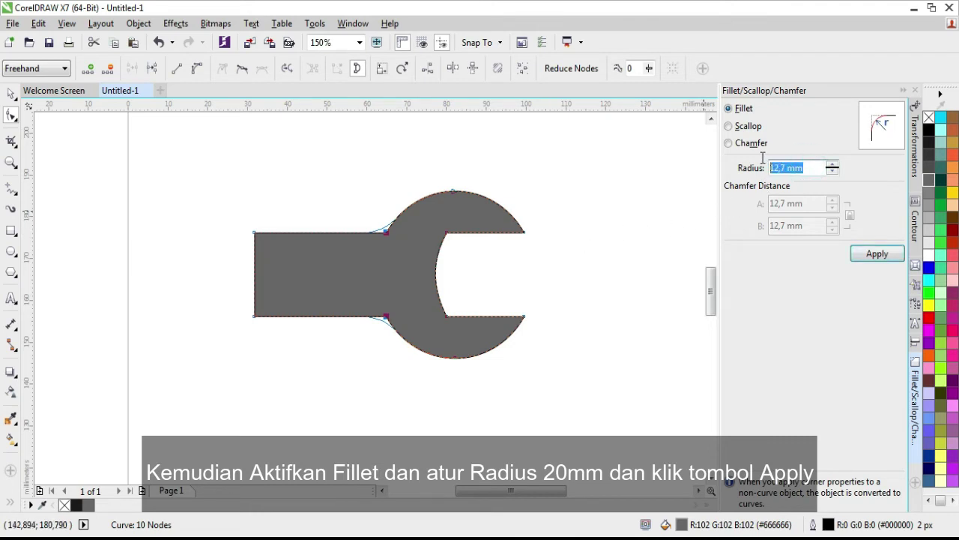
type("20")
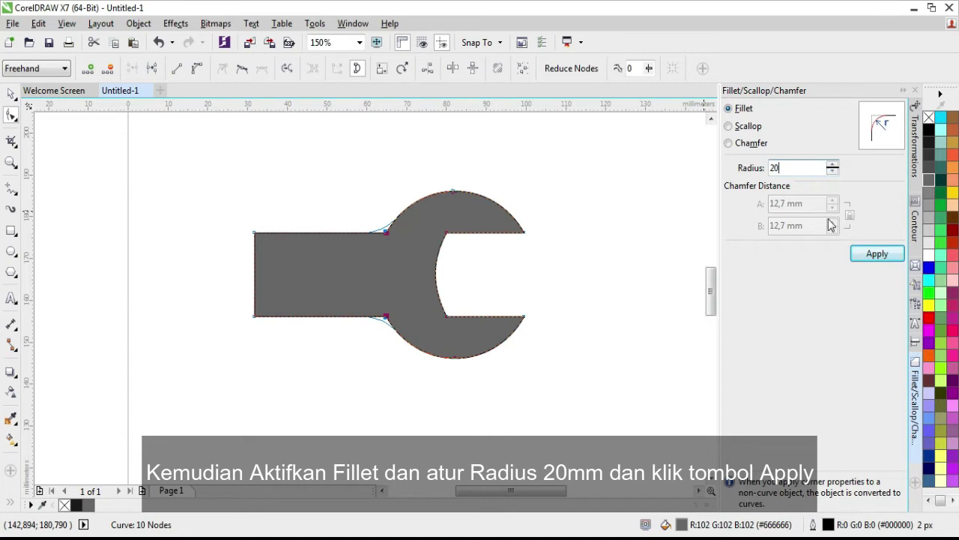
left_click(878, 255)
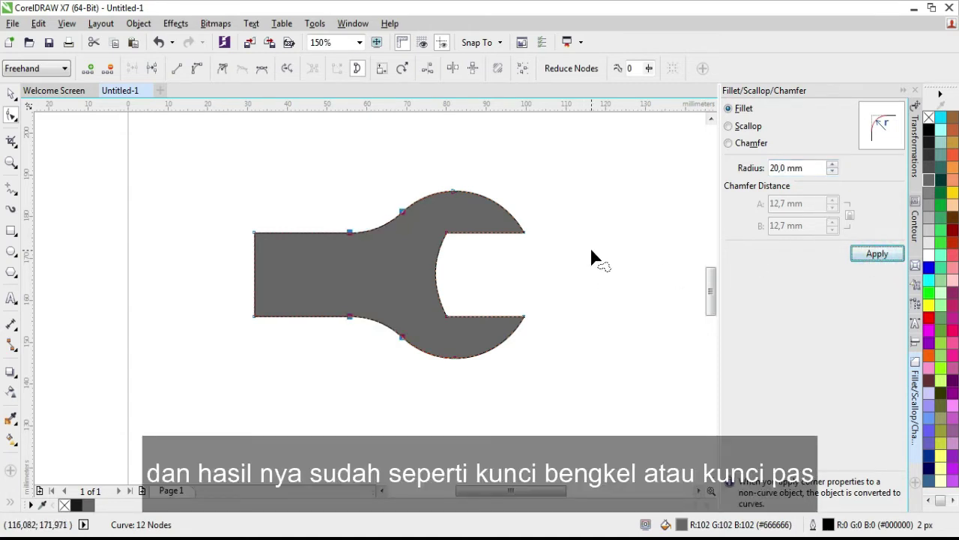
left_click(12, 93)
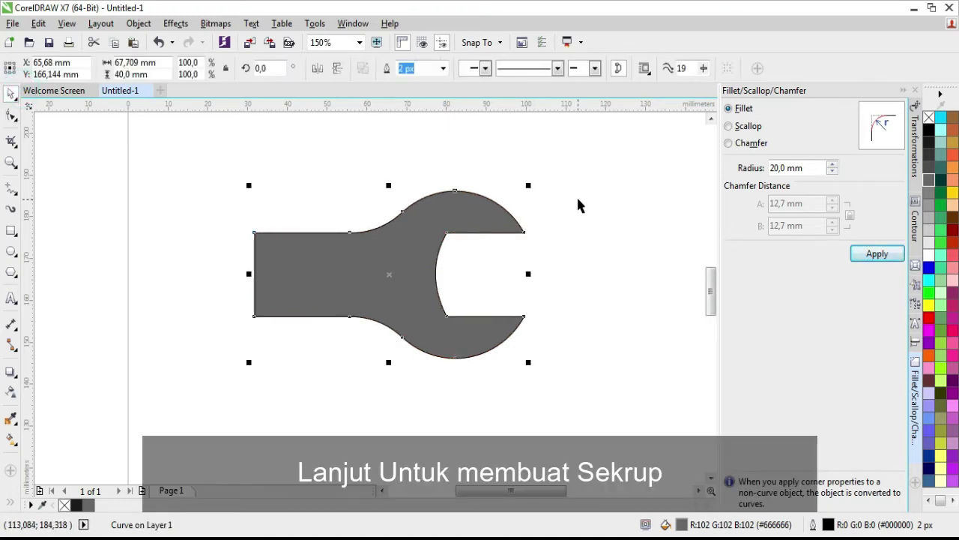
Draw a six-sided polygon inside the wrench's opening and size it to 17 × 20 mm.
key("y")
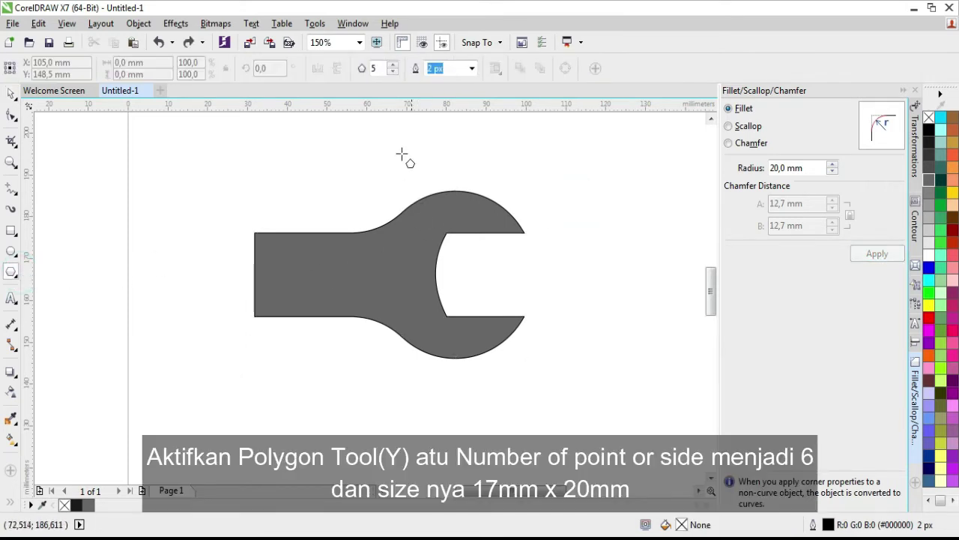
left_click(392, 65)
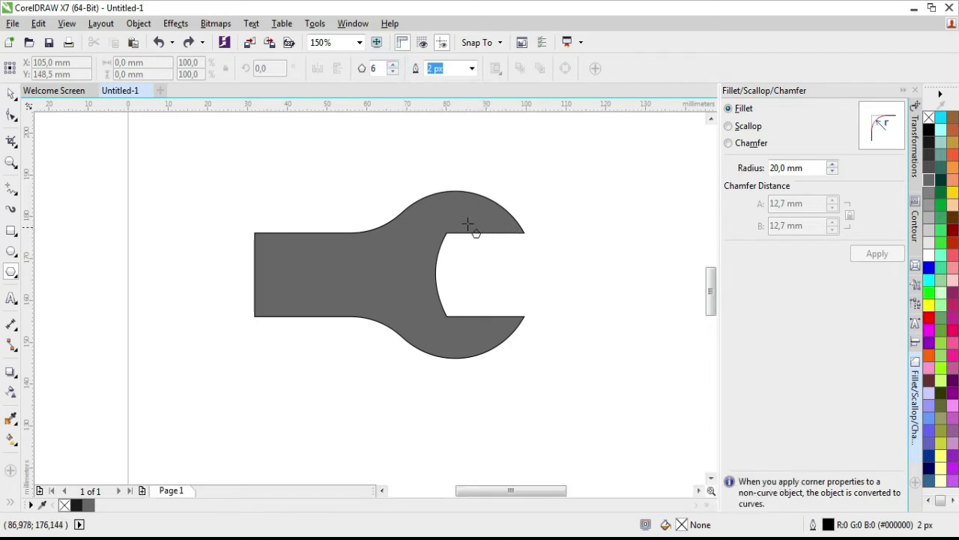
left_click_drag(476, 240, 523, 316)
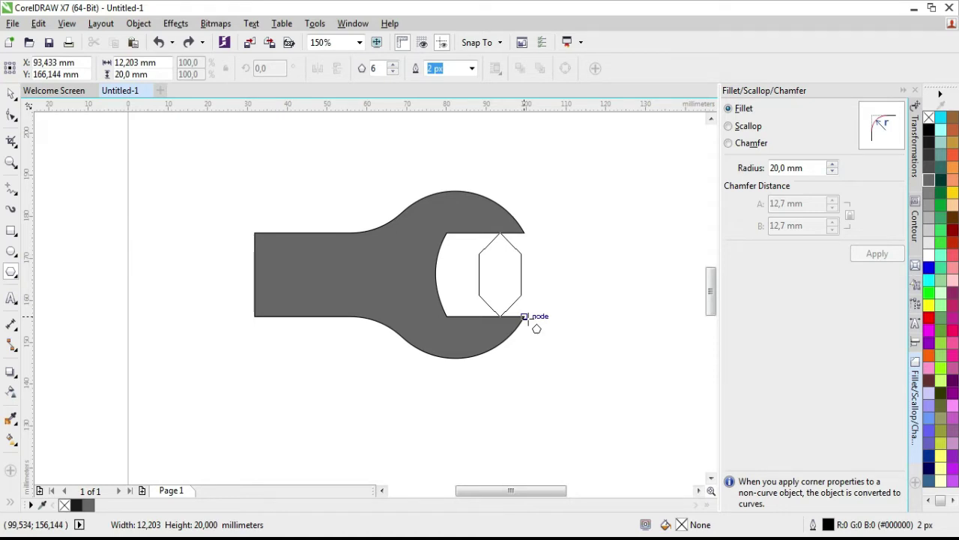
left_click_drag(525, 316, 527, 320)
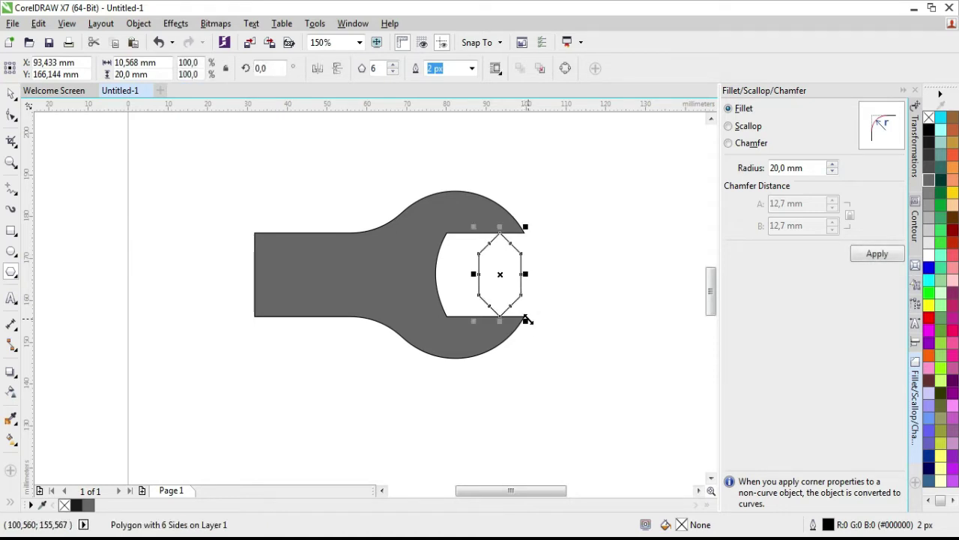
left_click(143, 63)
type("1")
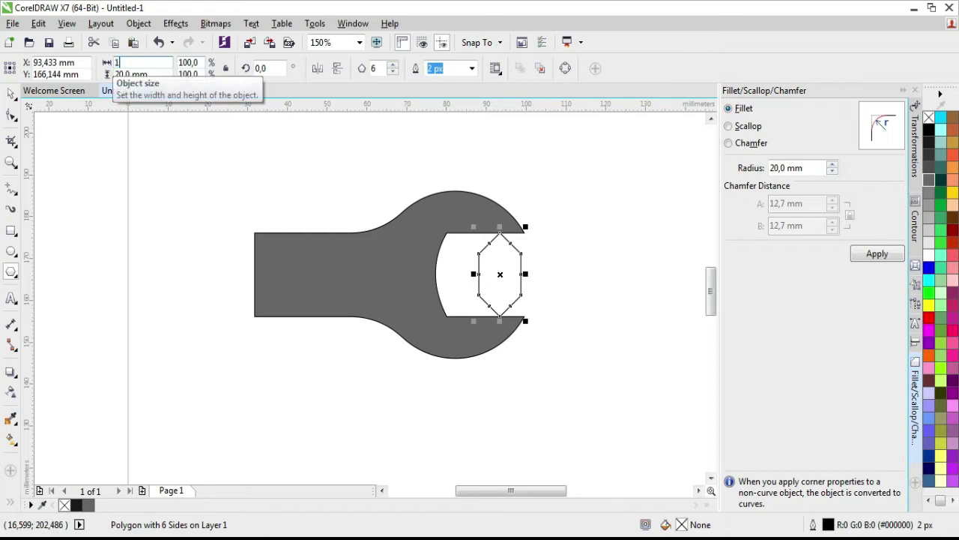
type("7")
key("Tab")
type("20")
key("Return")
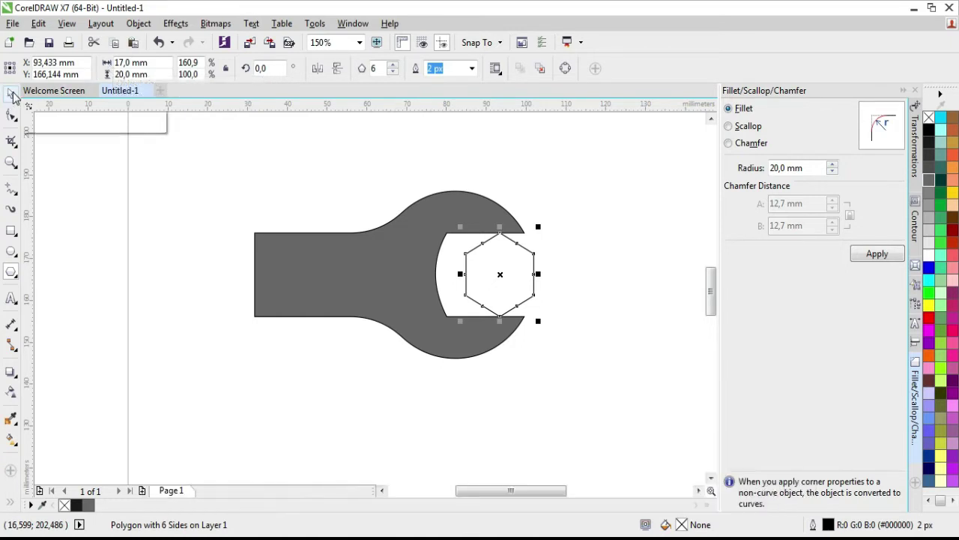
Rotate the hexagon about 30° counterclockwise so its flat sides face the wrench jaws.
left_click(499, 271)
left_click_drag(541, 227, 509, 222)
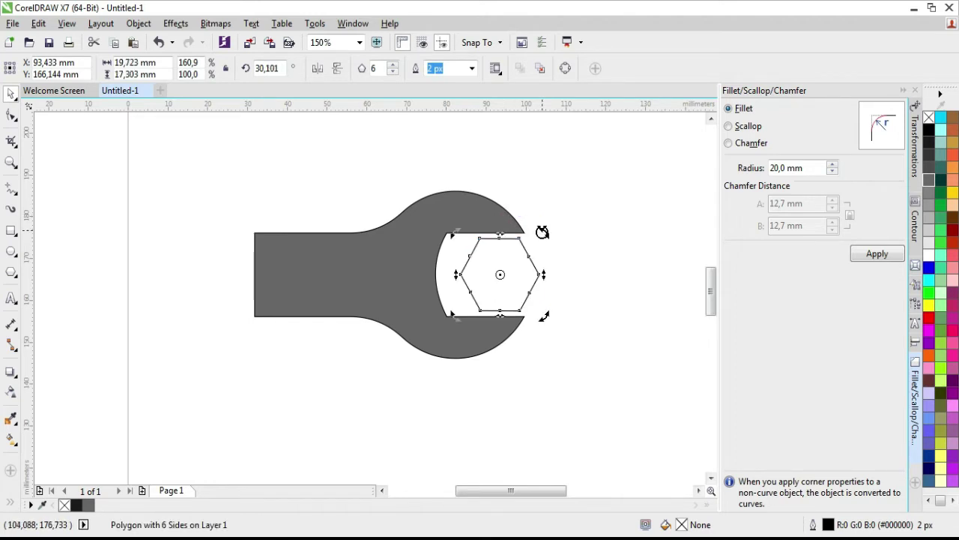
left_click(585, 225)
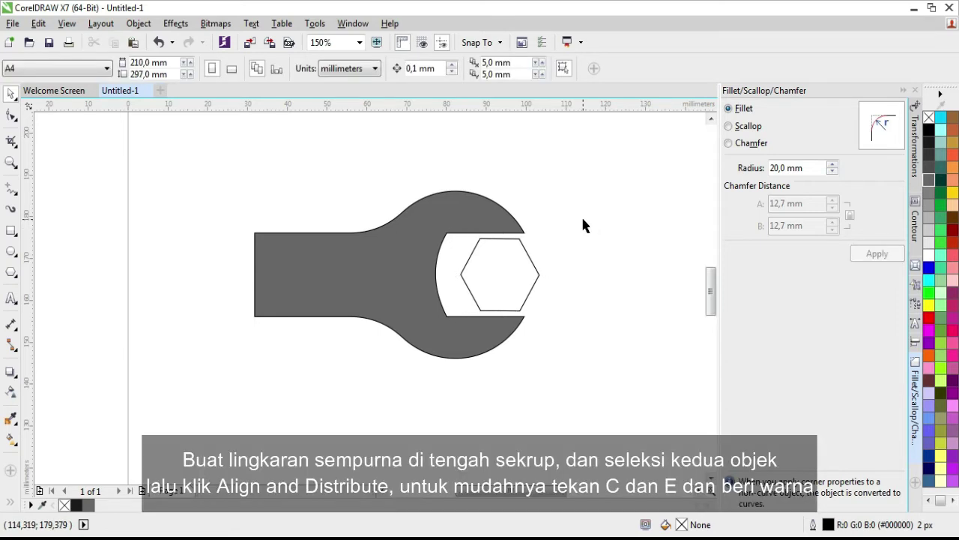
Draw a circle about 9.5 mm in diameter inside the hexagon and align their centers horizontally and vertically.
left_click(12, 251)
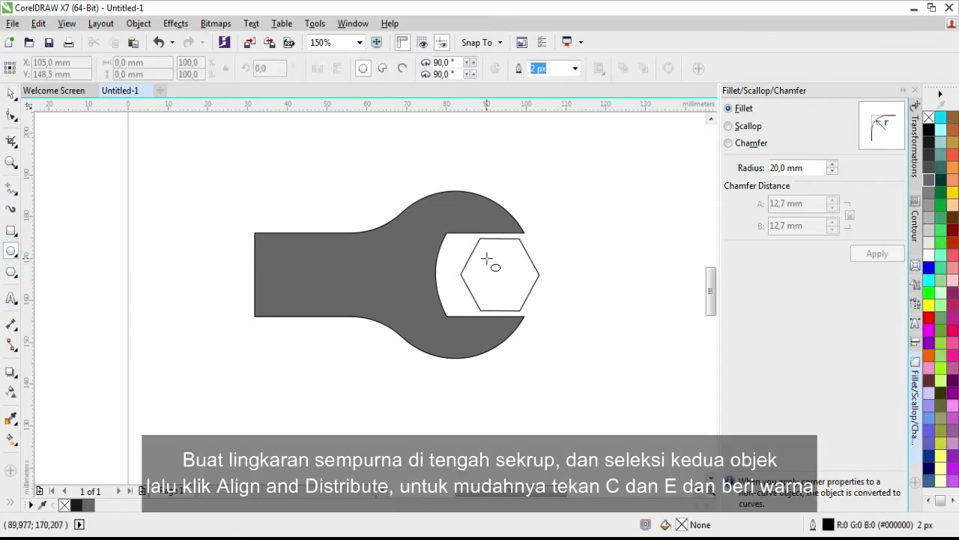
left_click_drag(483, 257, 521, 294)
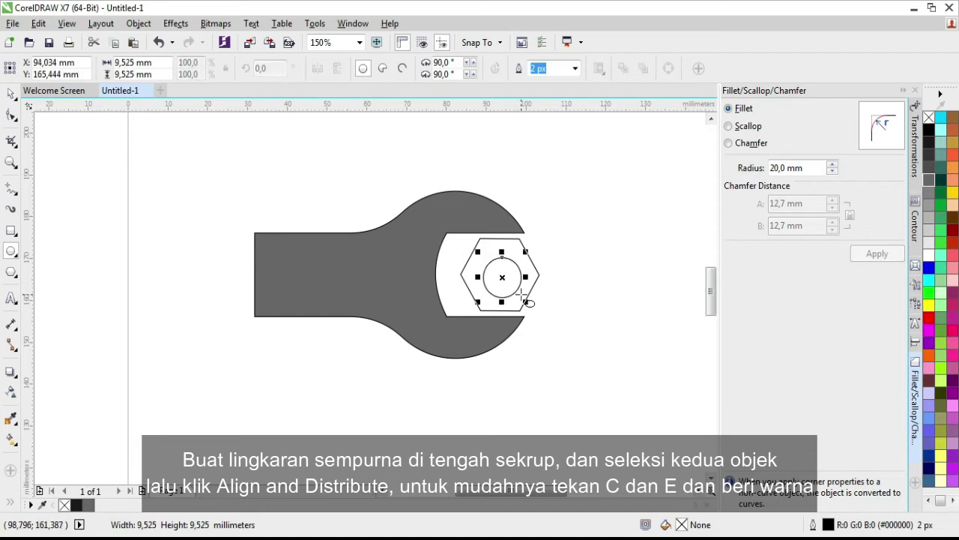
left_click(12, 92)
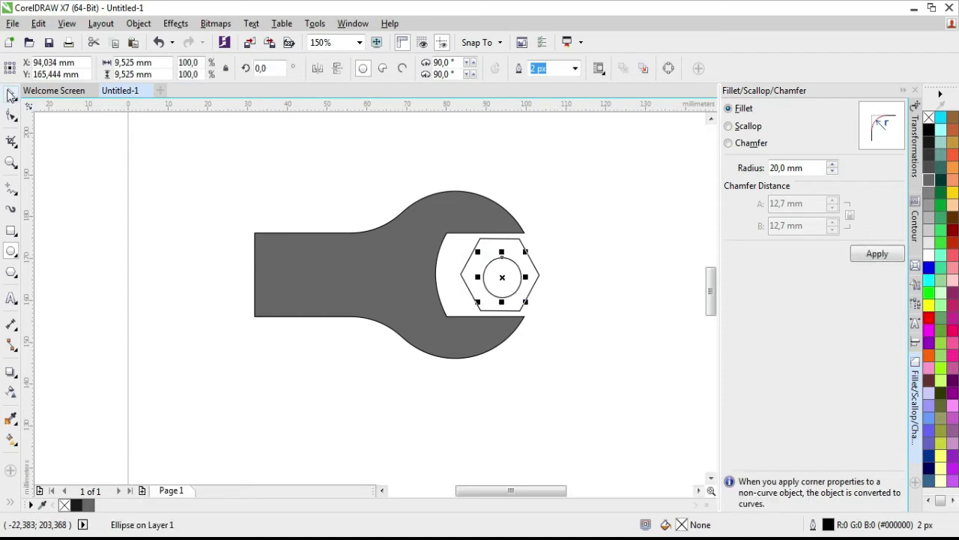
left_click(466, 273, "shift")
key("e")
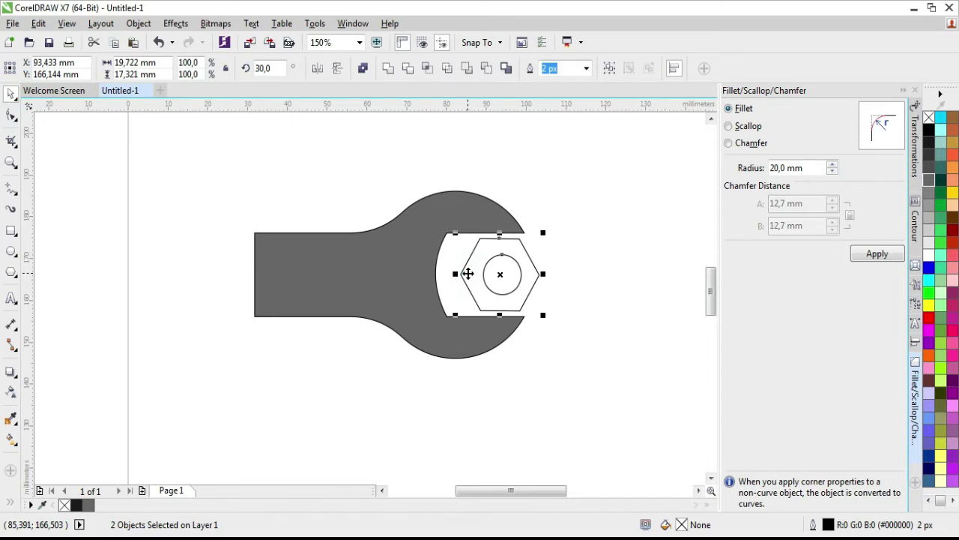
key("c")
key("ctrl+shift+a")
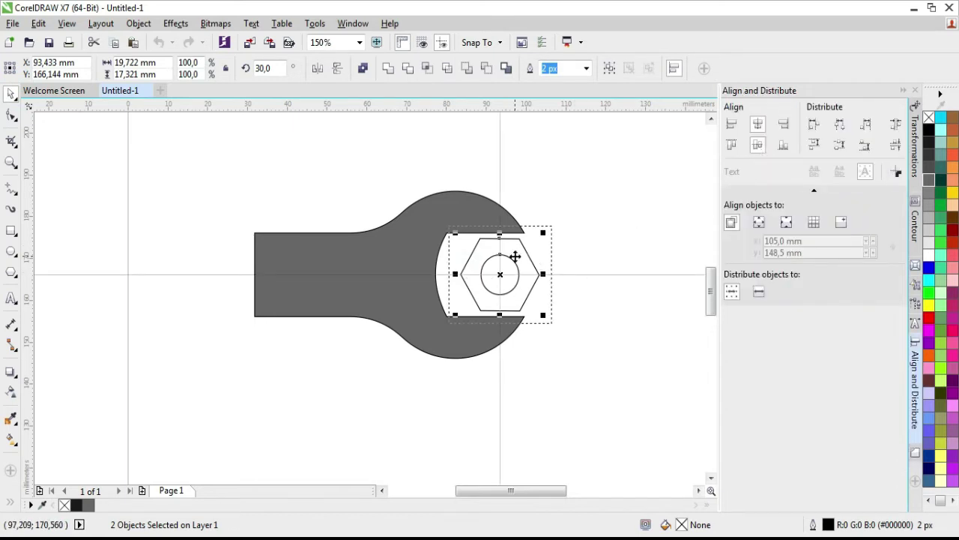
Fill the hexagon and the circle with dark grey #333333 and combine them into a nut with a hole.
left_click(930, 148)
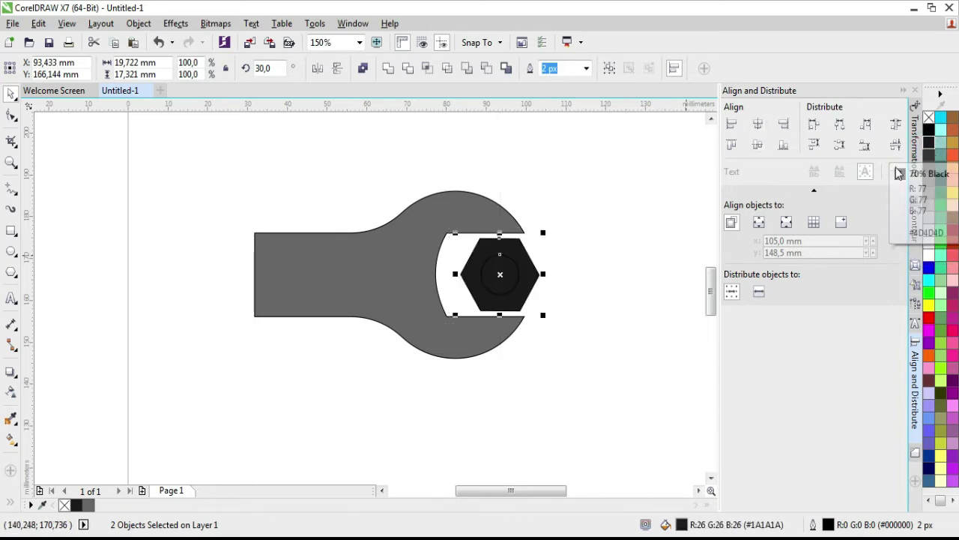
left_click(929, 160)
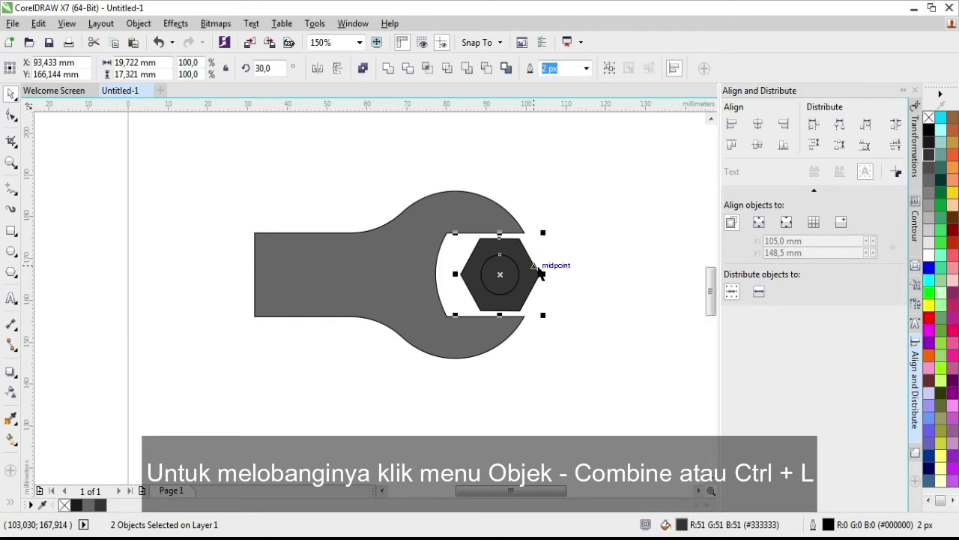
left_click(140, 24)
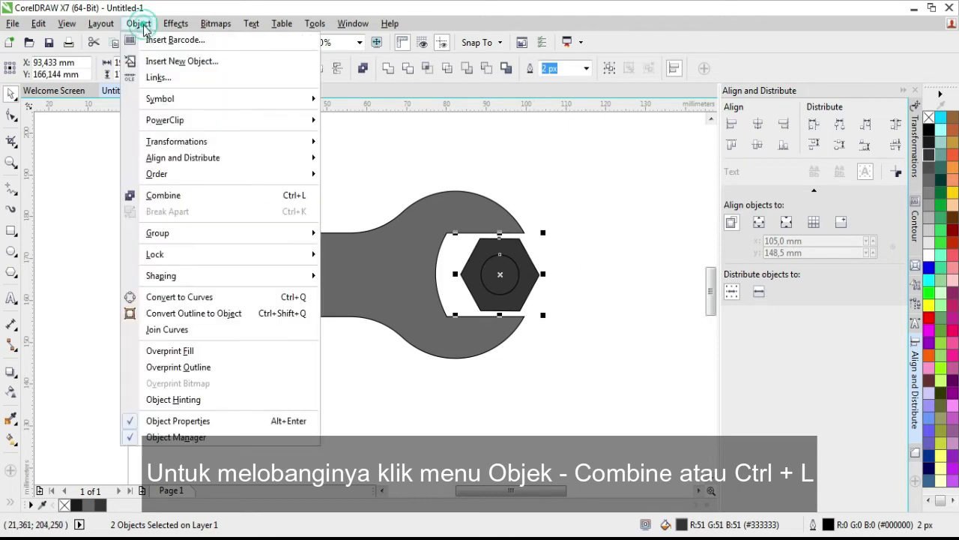
left_click(164, 196)
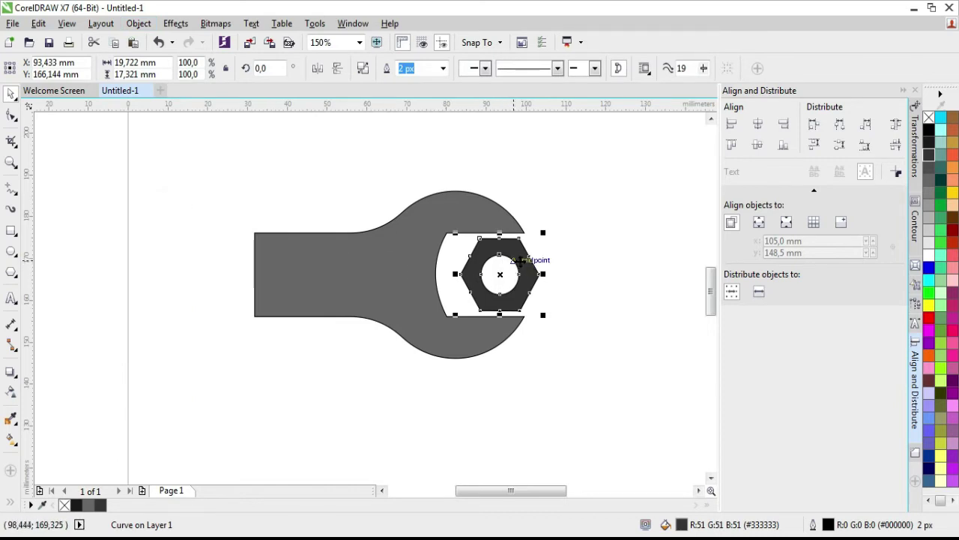
left_click(567, 265)
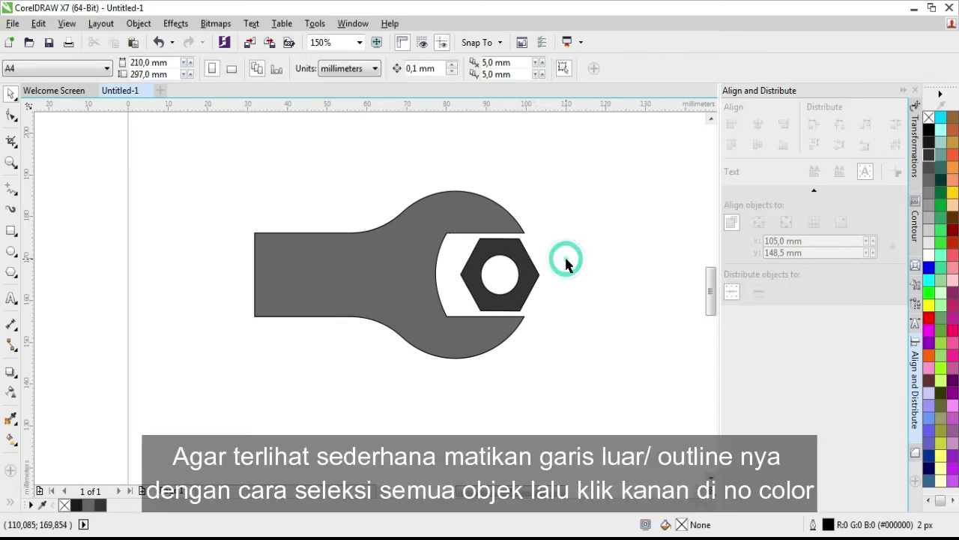
Select both the wrench and the nut and remove their outlines.
left_click(215, 159)
left_click_drag(233, 192, 585, 390)
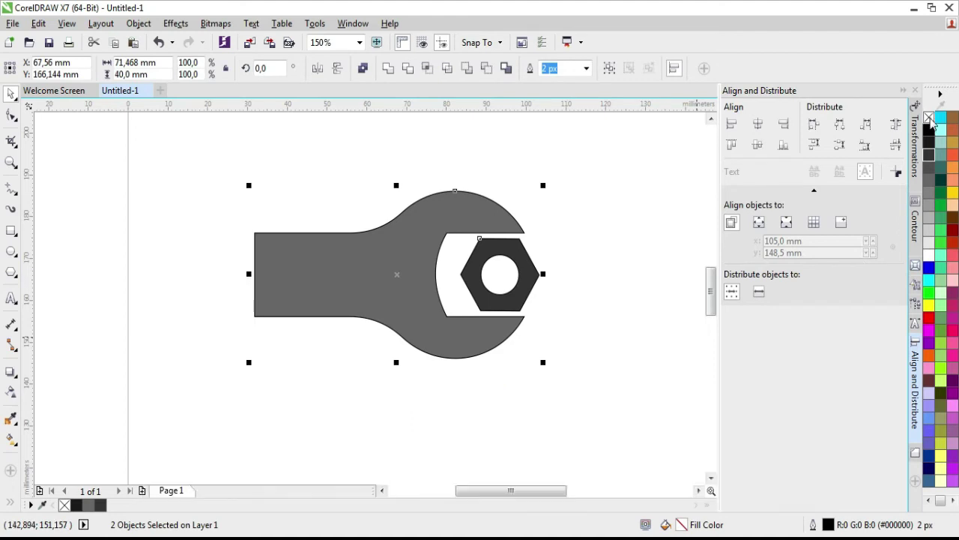
right_click(930, 121)
left_click(593, 279)
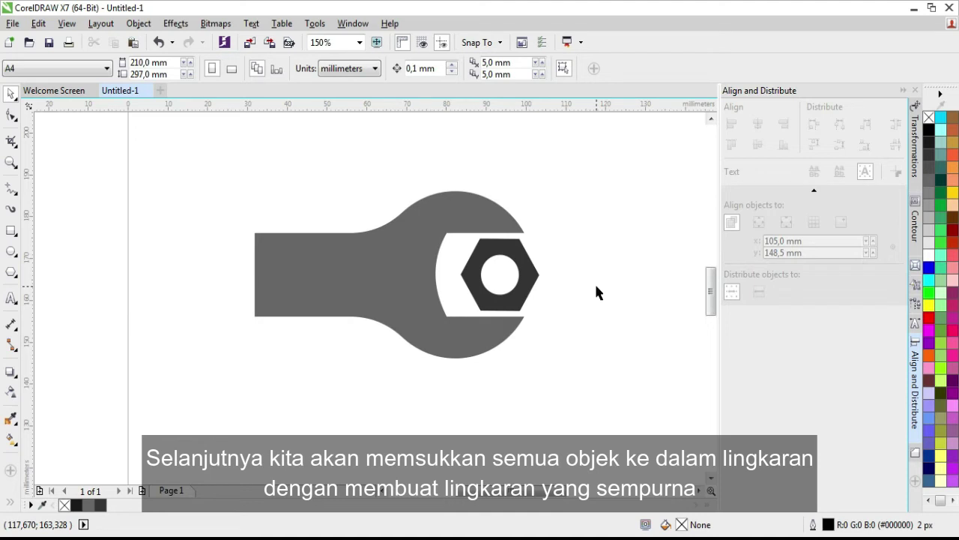
Draw a circle about 53 mm in diameter around the wrench head and the nut.
left_click(11, 252)
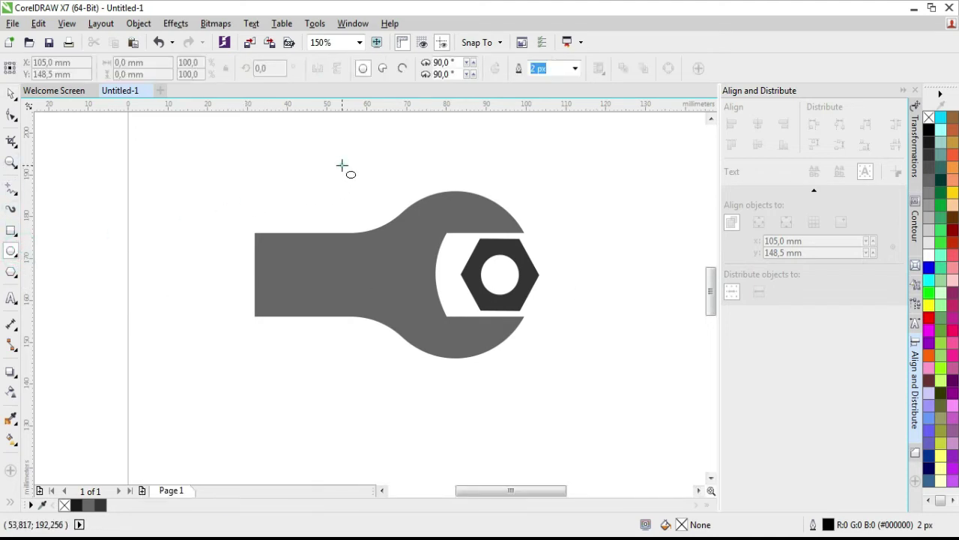
left_click_drag(342, 165, 553, 378)
left_click(11, 93)
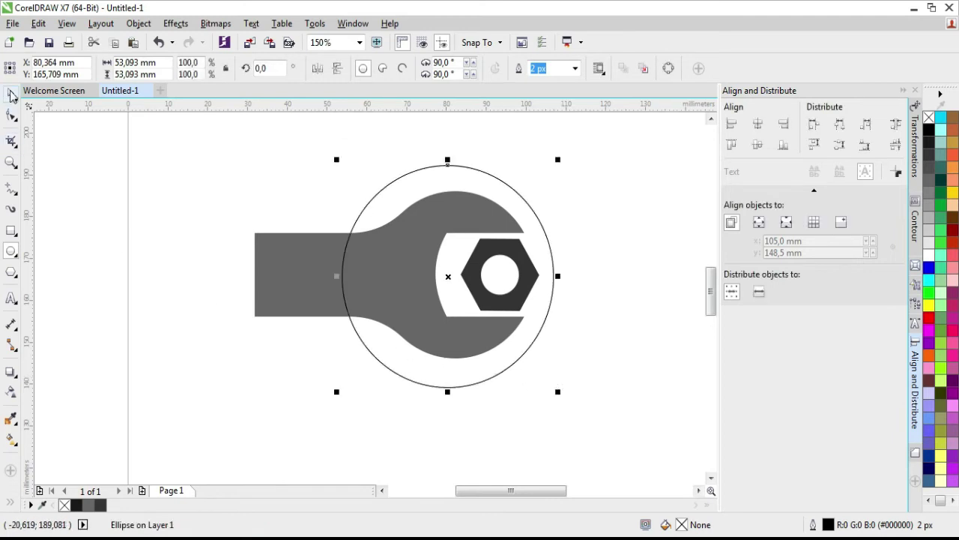
Place the wrench and the nut inside the outlined circle as a PowerClip, leaving the circle out of the selection.
left_click(301, 274, "shift")
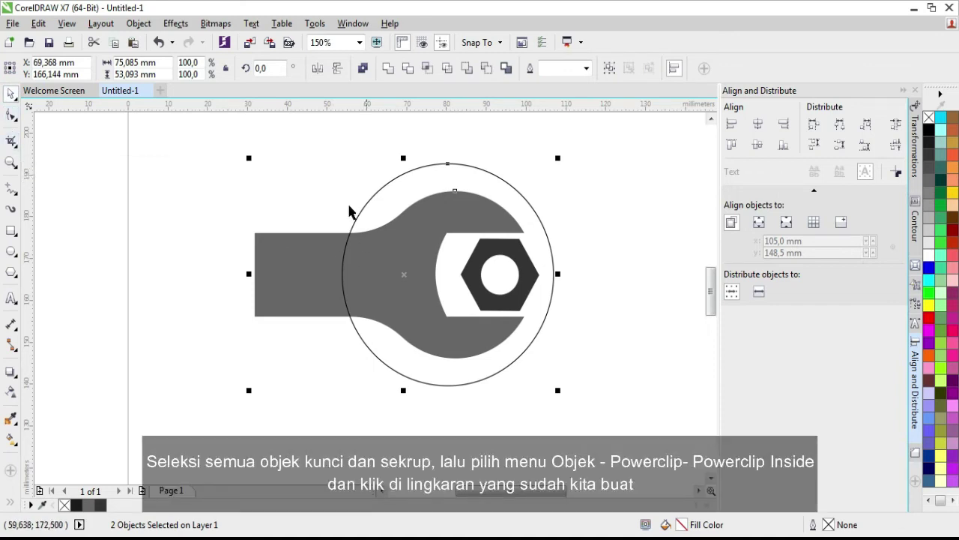
left_click(310, 176)
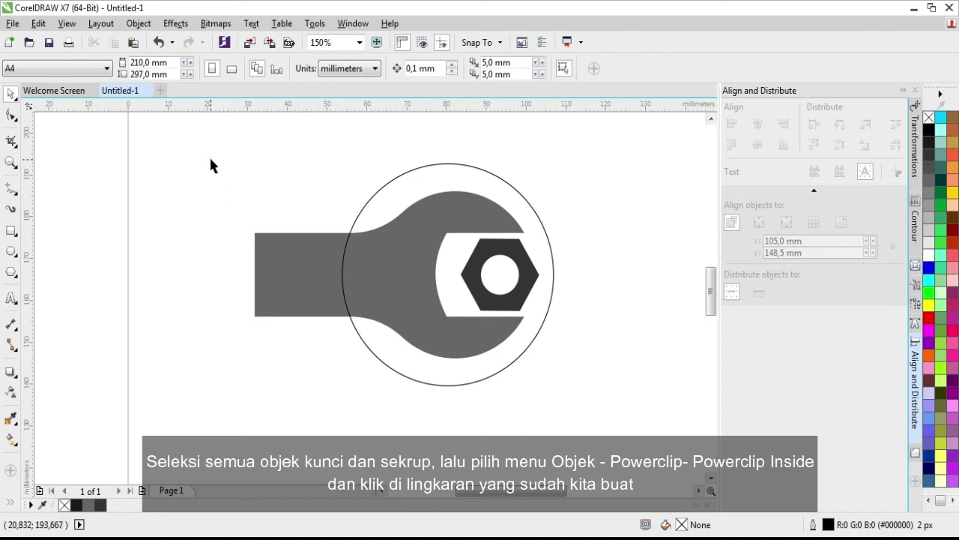
left_click_drag(211, 159, 563, 365)
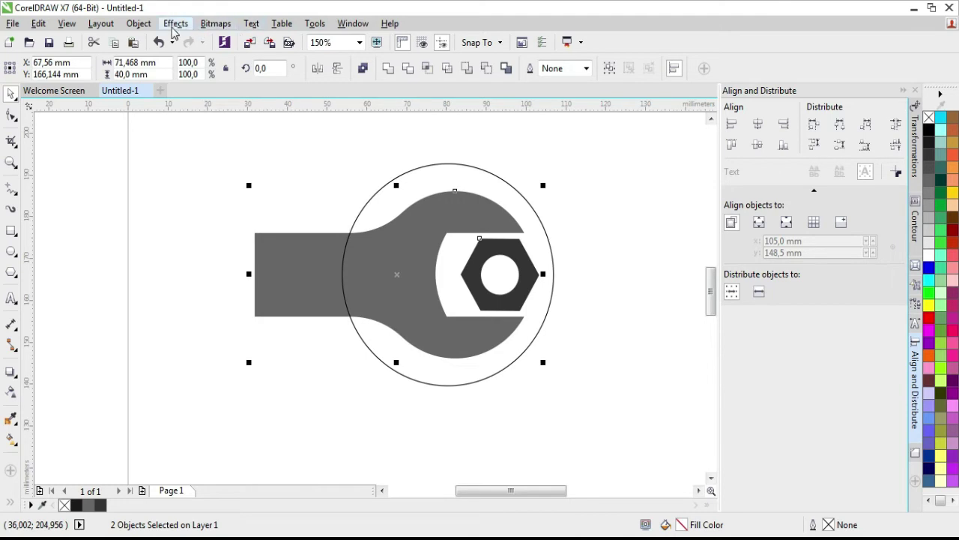
left_click(138, 23)
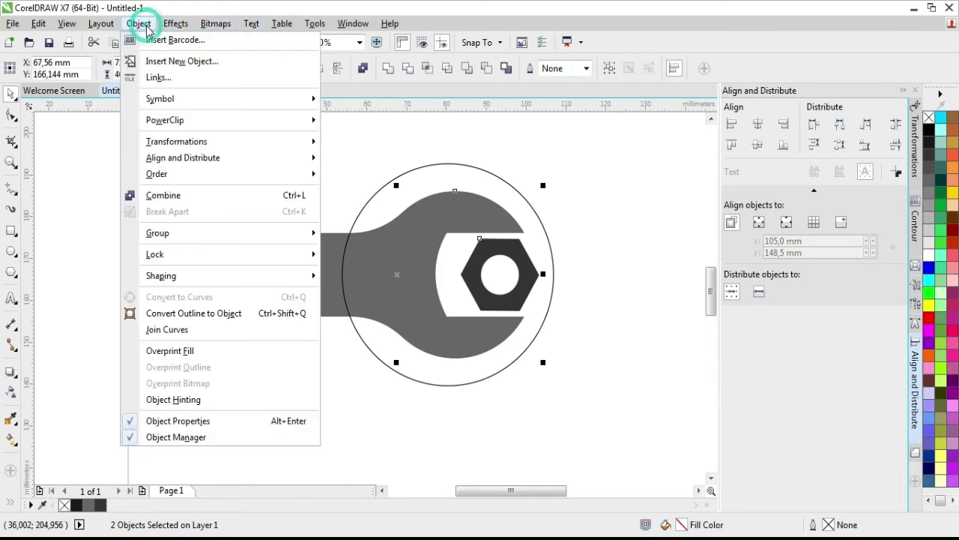
mouse_move(193, 124)
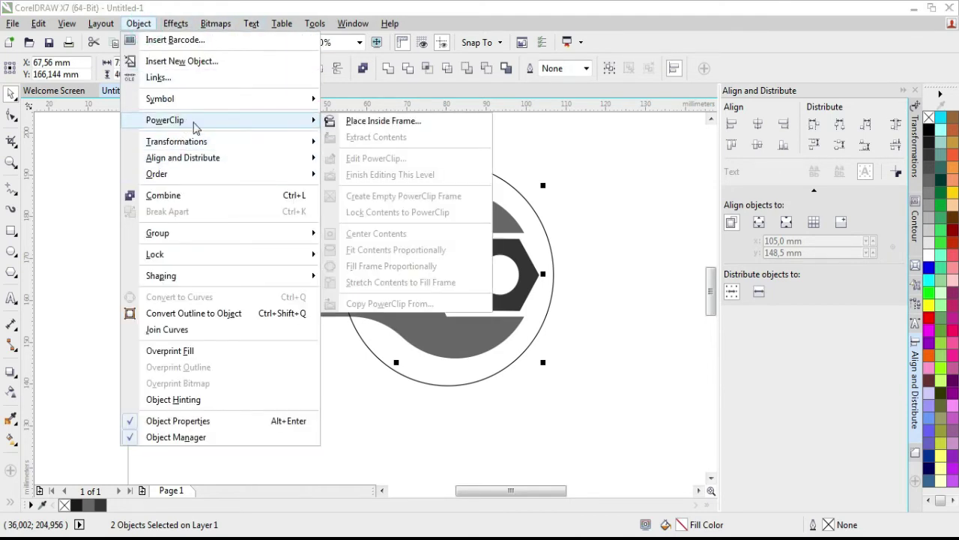
left_click(362, 123)
left_click(416, 173)
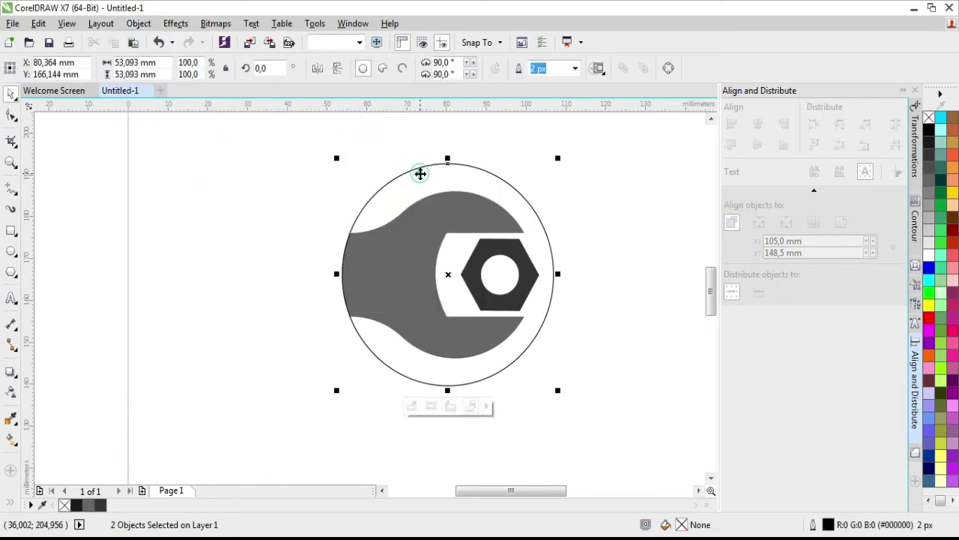
Fill the PowerClip circle with black #000000 and rotate the whole icon by 90 degrees.
left_click(928, 131)
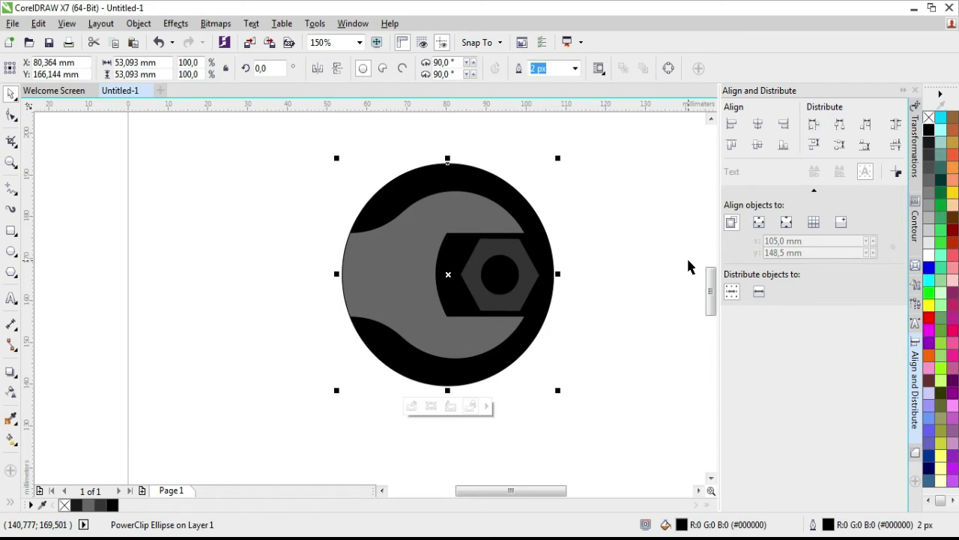
left_click(624, 357)
left_click_drag(300, 133, 598, 408)
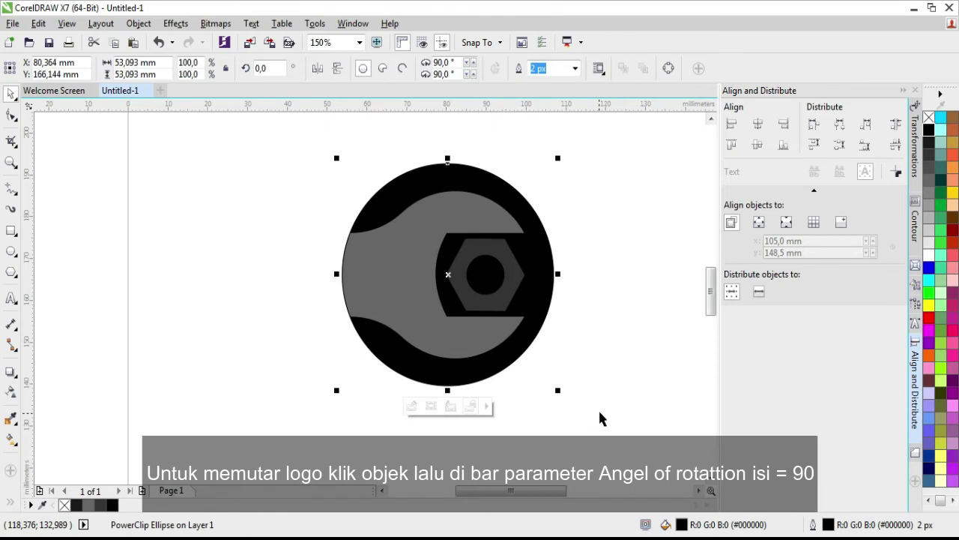
double_click(266, 69)
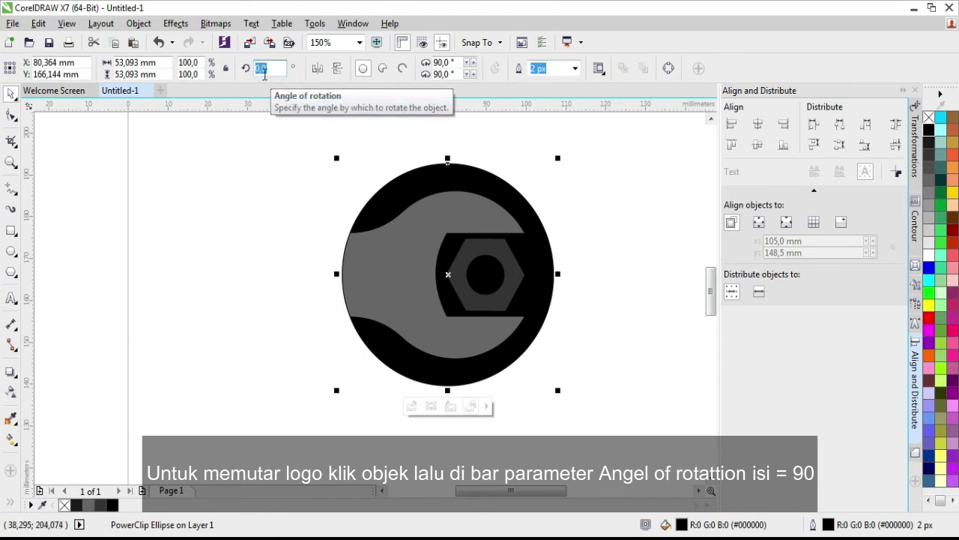
type("90")
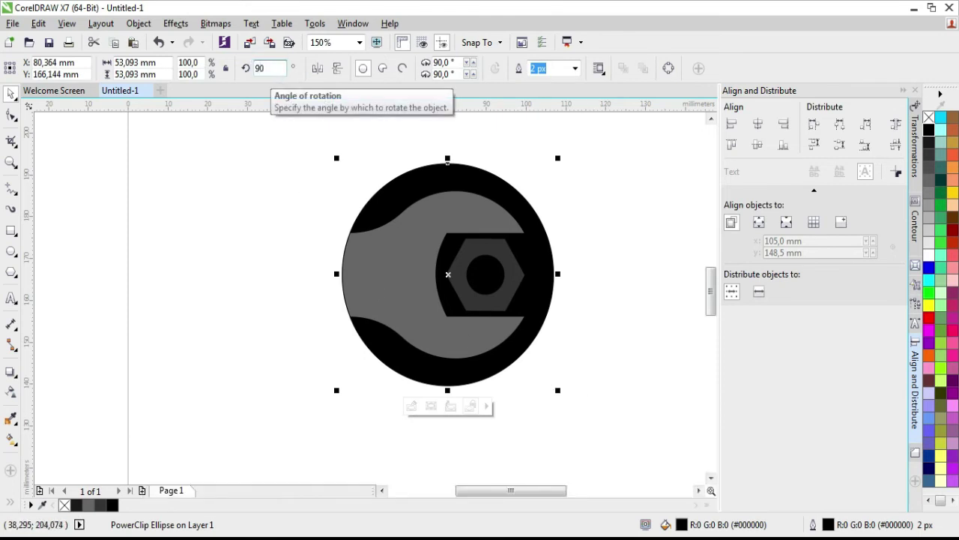
key("Return")
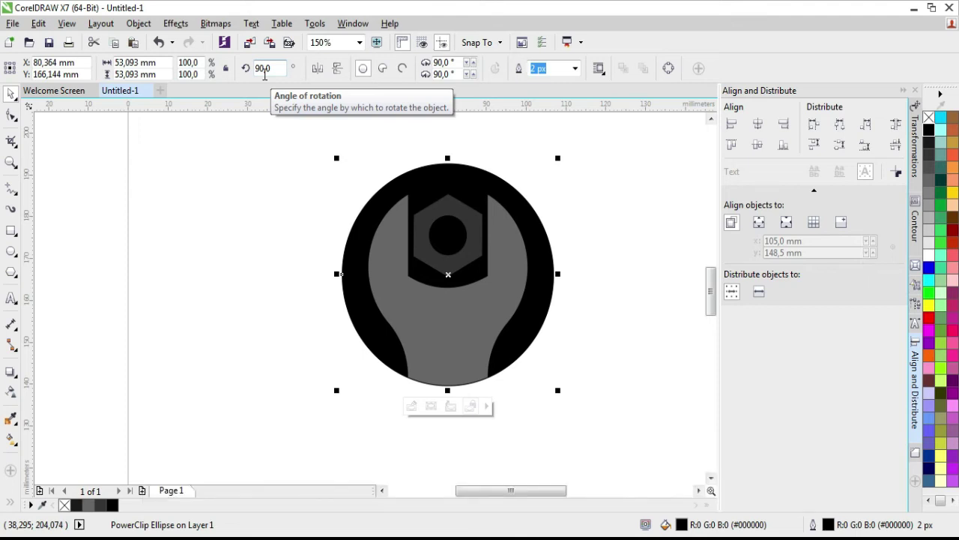
left_click(243, 239)
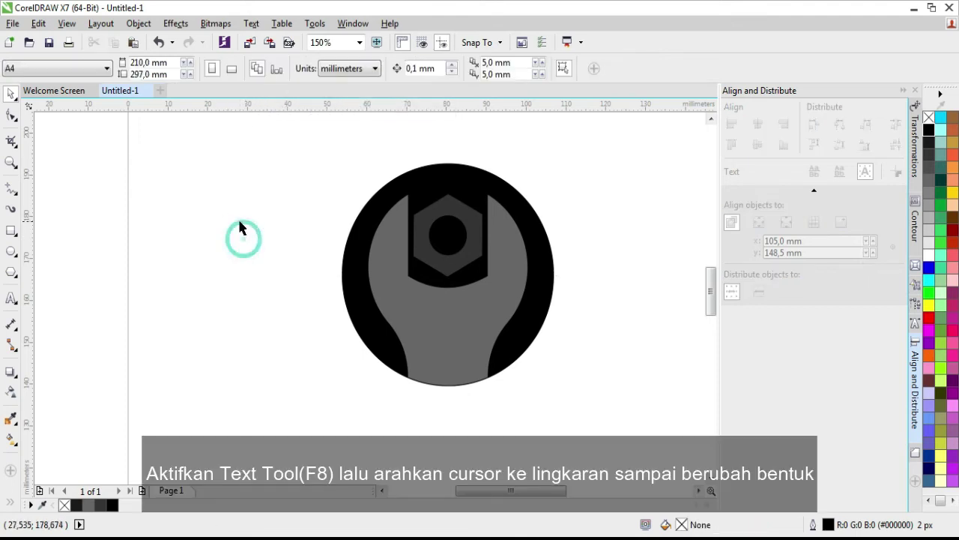
Write the text "Bengkel Putra Jaya Abadi" along the outer edge of the black circle.
left_click(11, 298)
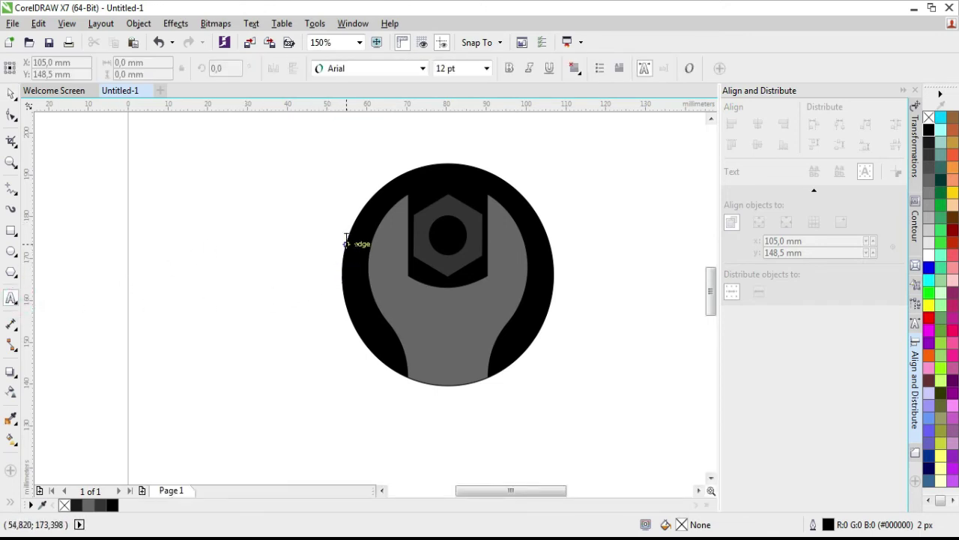
left_click(347, 236)
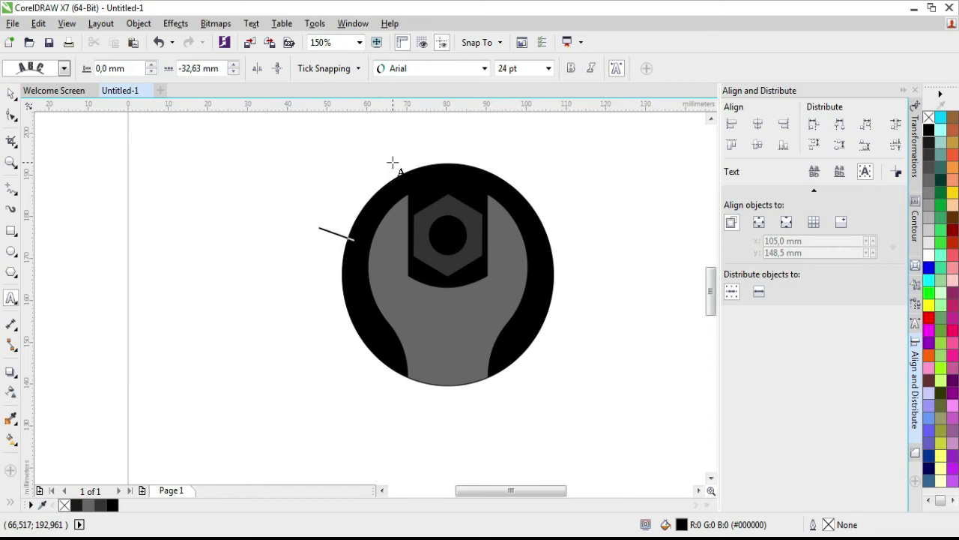
type("Beng")
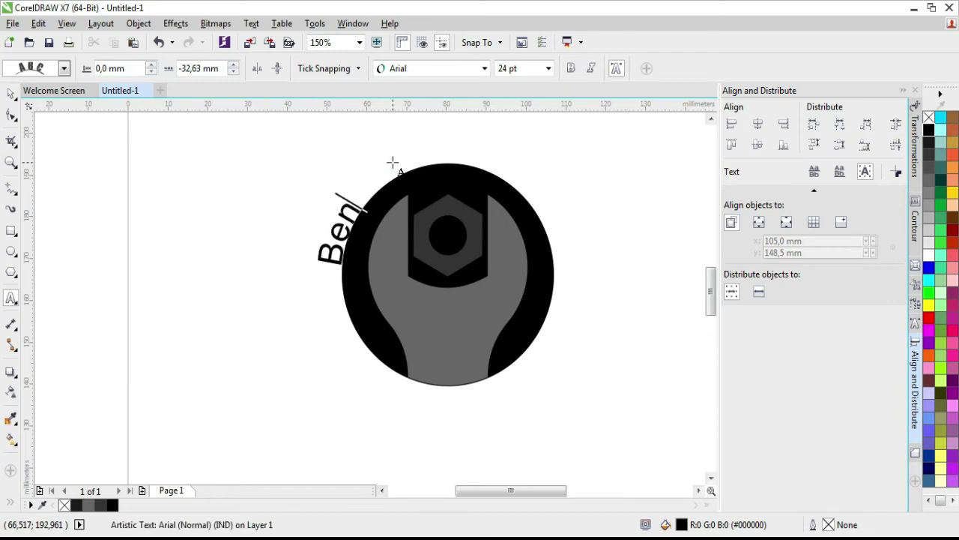
type("kel P")
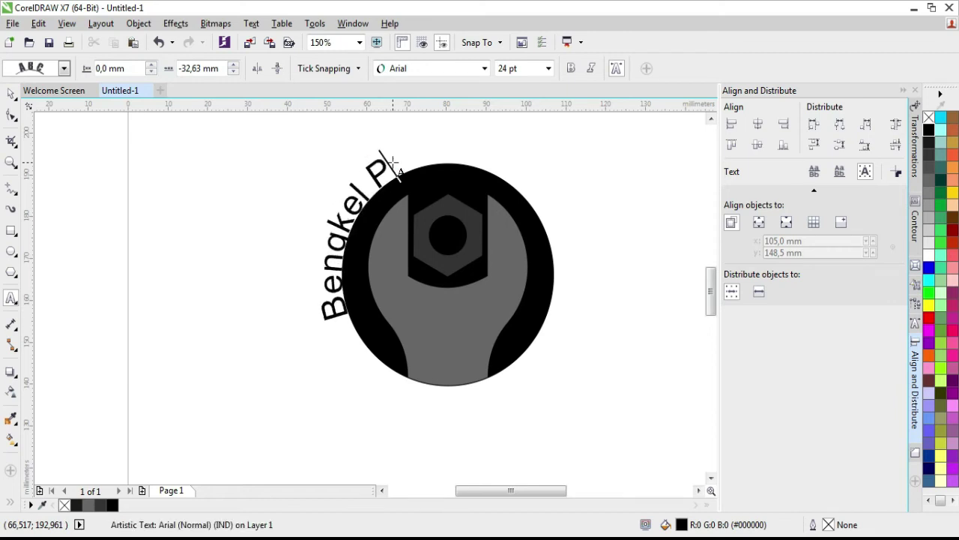
type("utra Java Ab")
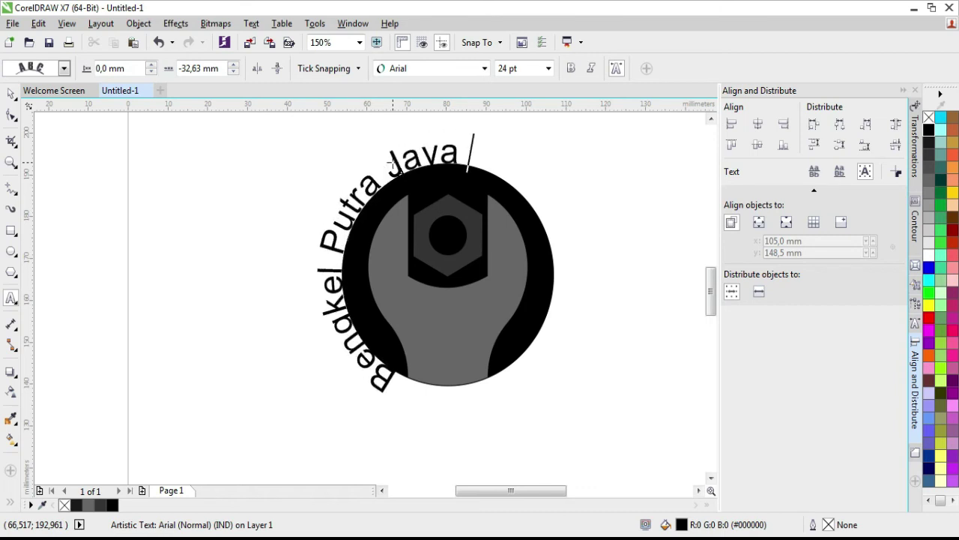
type("adi")
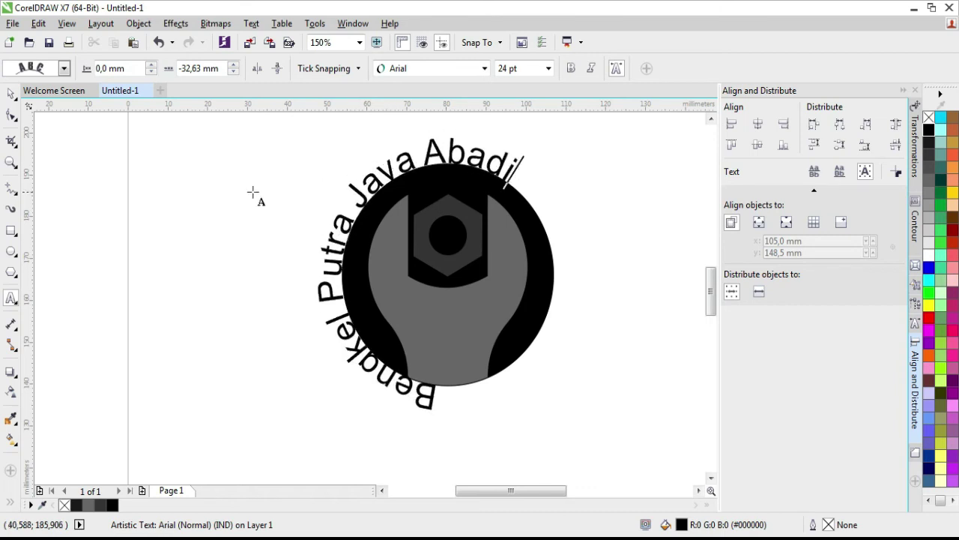
Change the font of the curved text to Franklin Gothic Heavy (Normal).
left_click(11, 93)
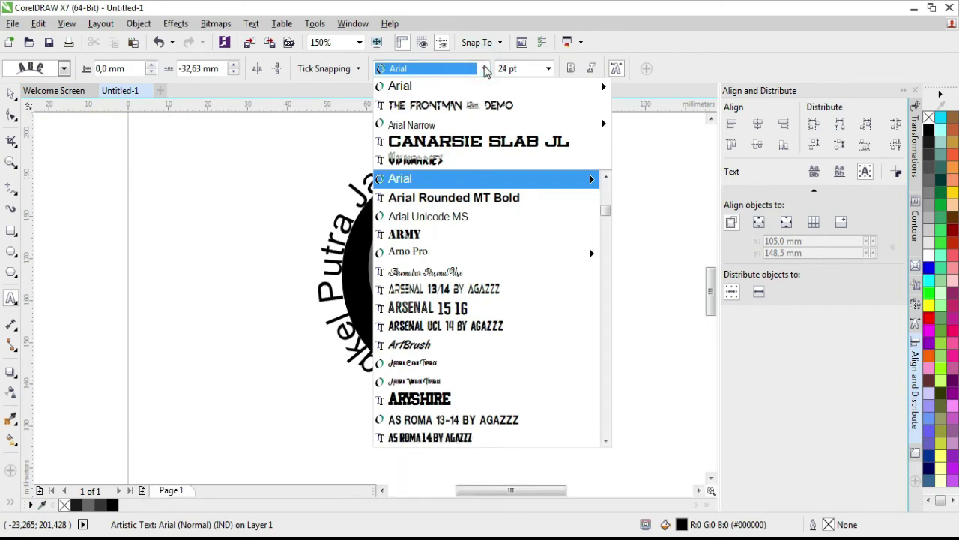
type("Fragile Bombers")
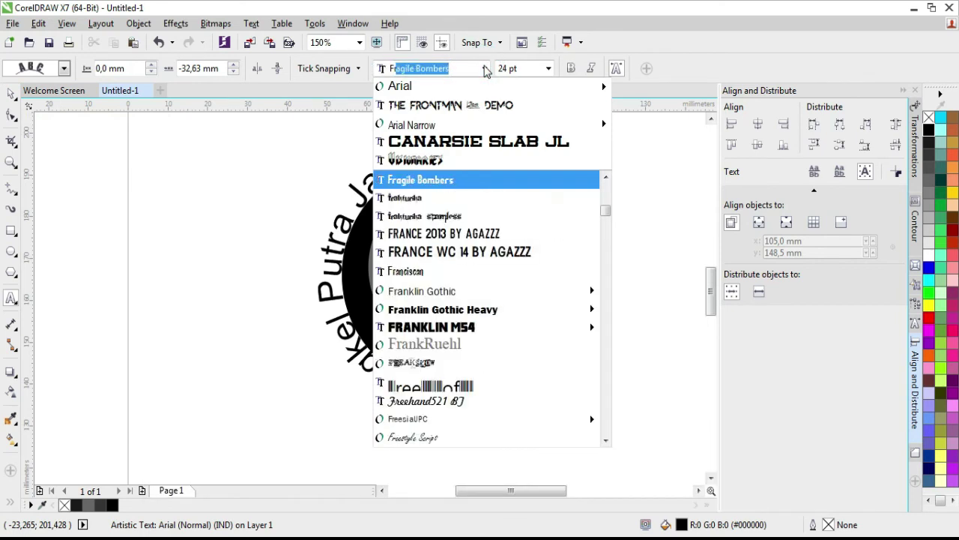
mouse_move(493, 311)
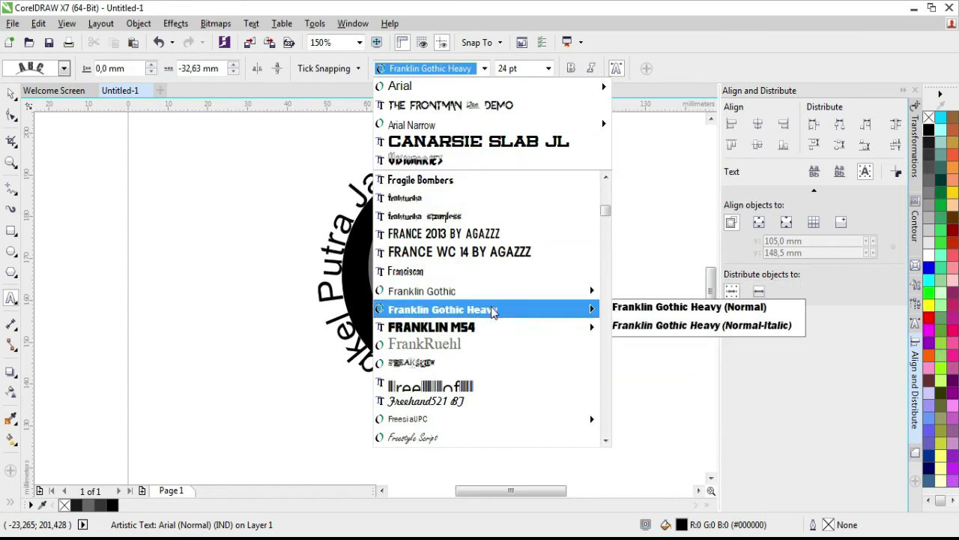
left_click(629, 308)
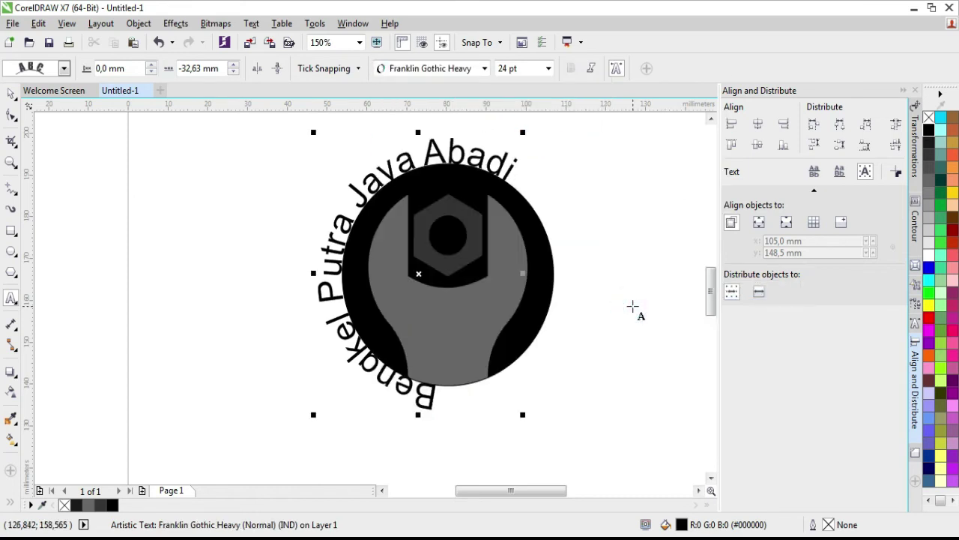
left_click(11, 94)
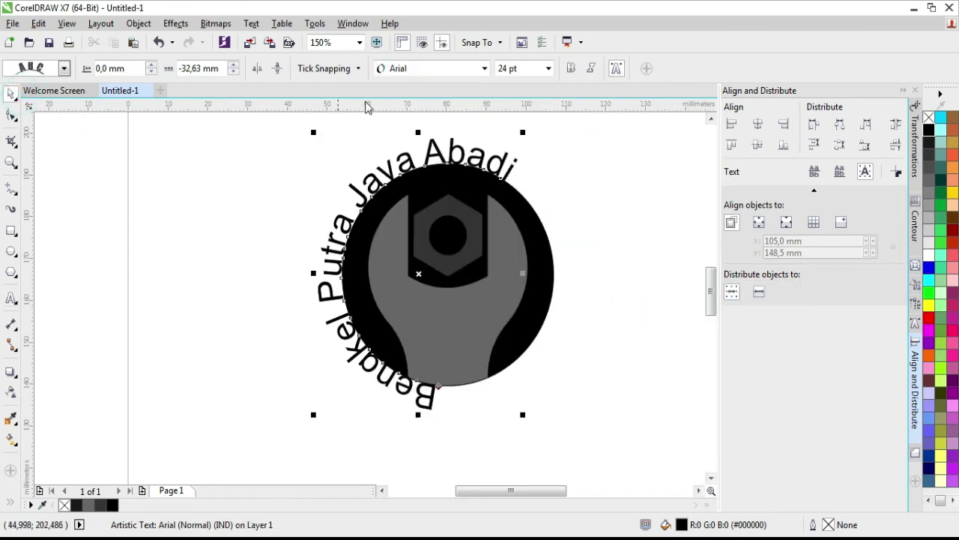
left_click(484, 68)
mouse_move(489, 110)
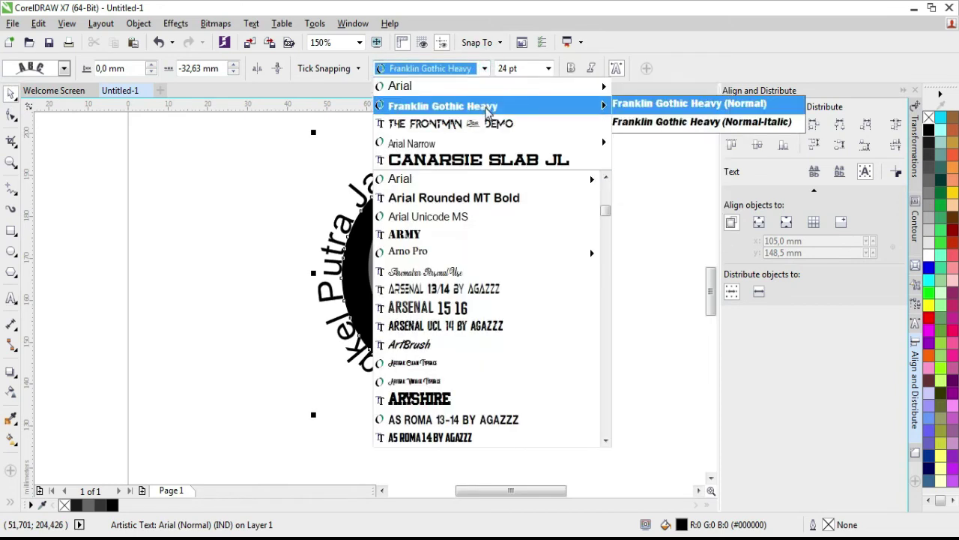
left_click(626, 106)
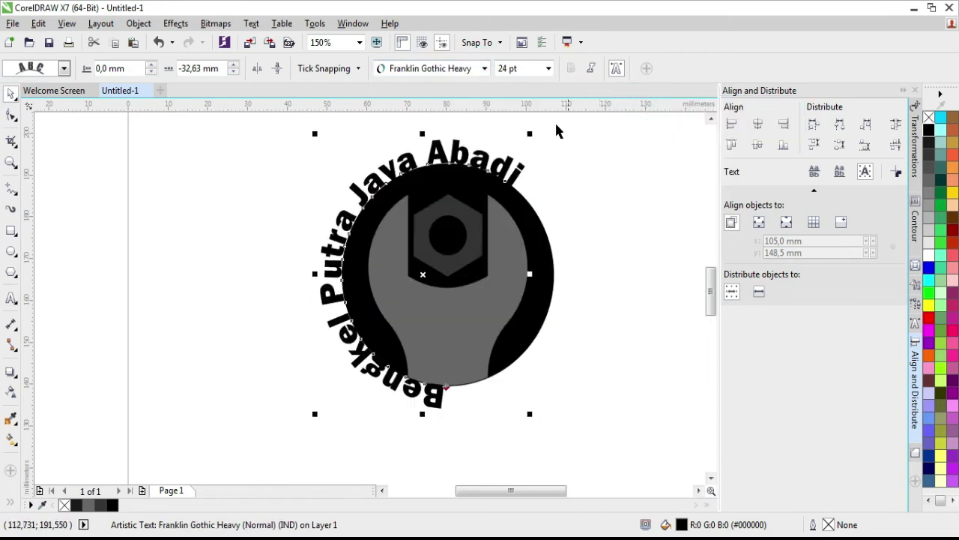
Reduce the size of the curved text to 12 pt.
left_click(549, 69)
left_click(550, 68)
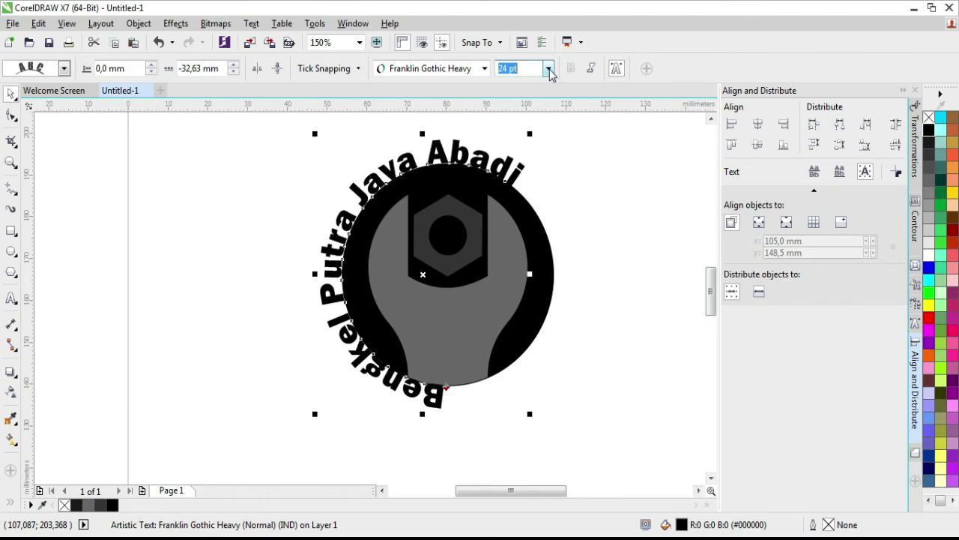
left_click(548, 69)
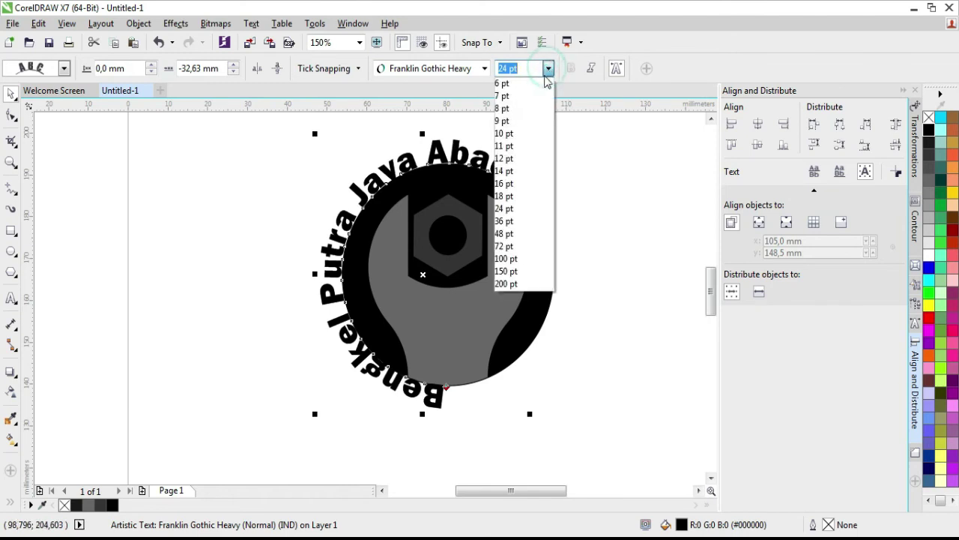
left_click(513, 159)
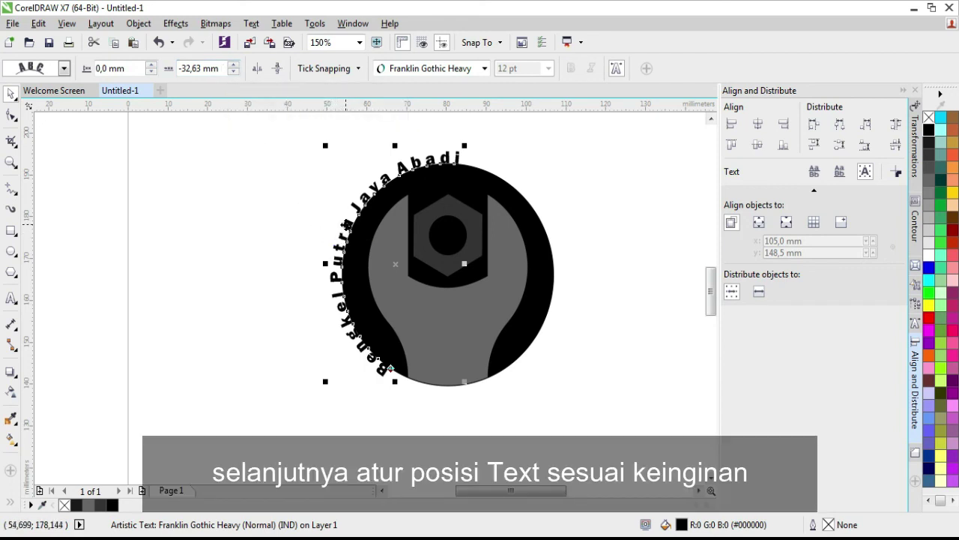
Center the curved text over the top of the circle with 0 mm offset and about 1.79 mm distance from its edge.
left_click_drag(345, 224, 458, 152)
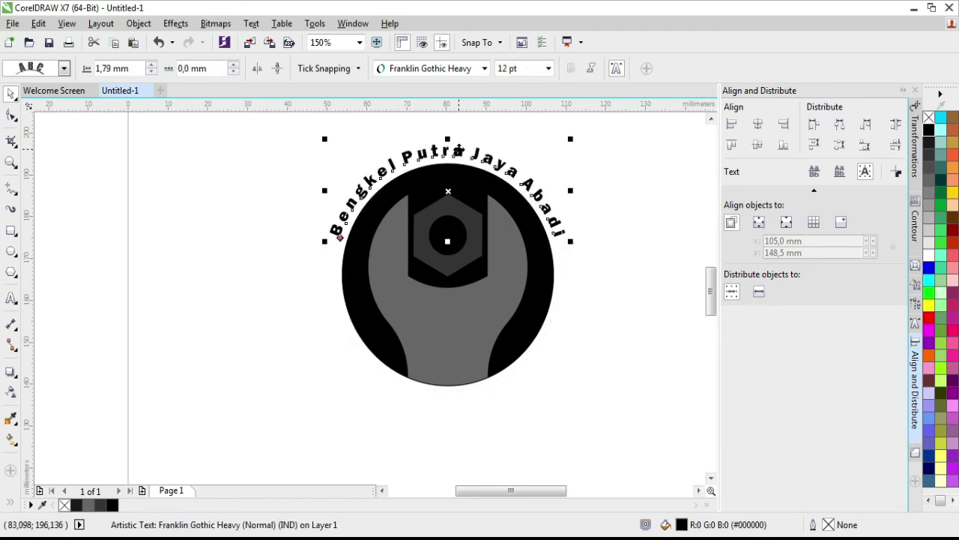
left_click(257, 262)
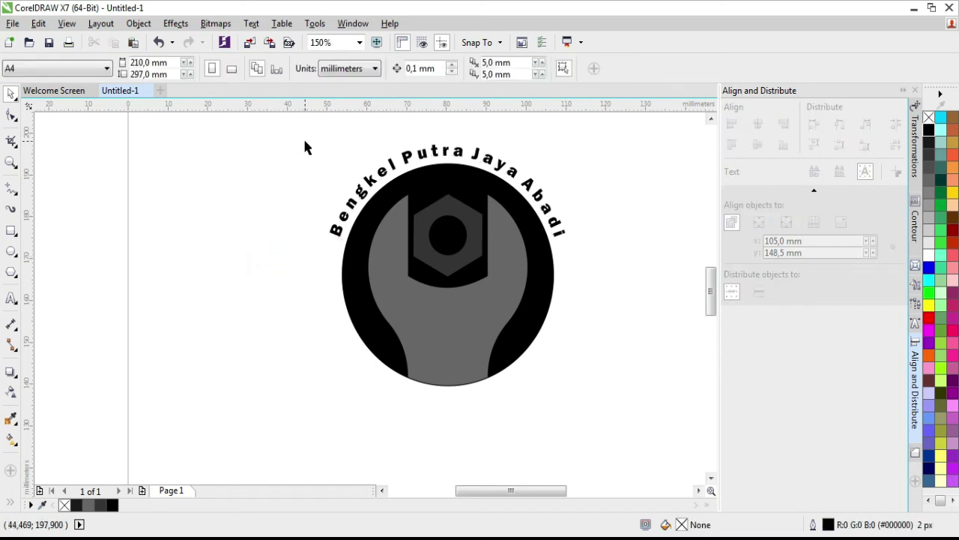
Collapse the Align and Distribute docker and preview the finished logo in full screen.
key("F4")
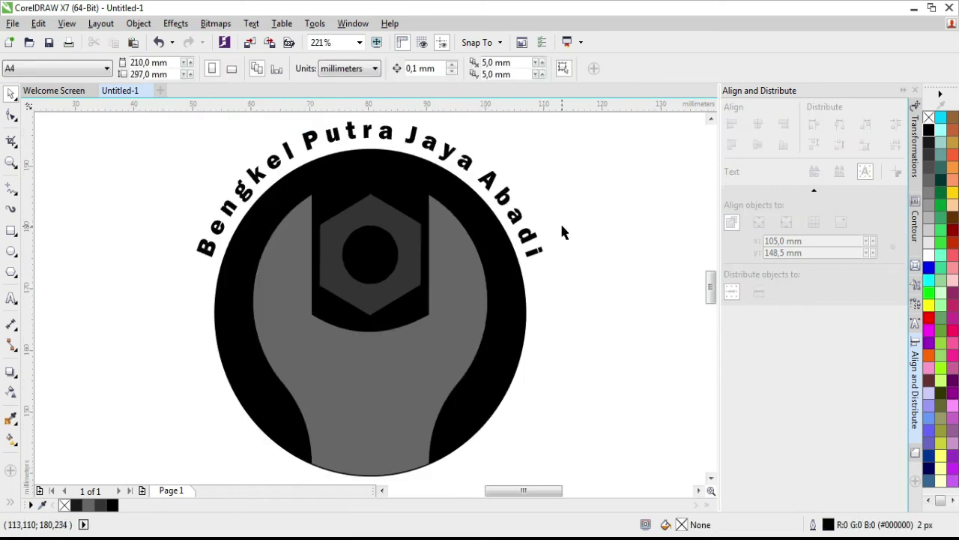
left_click(903, 90)
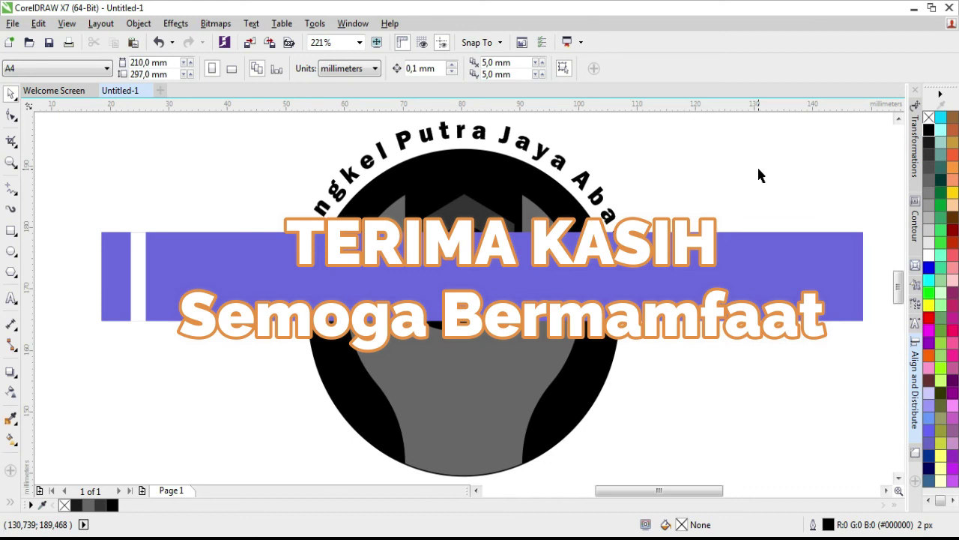
left_click(378, 43)
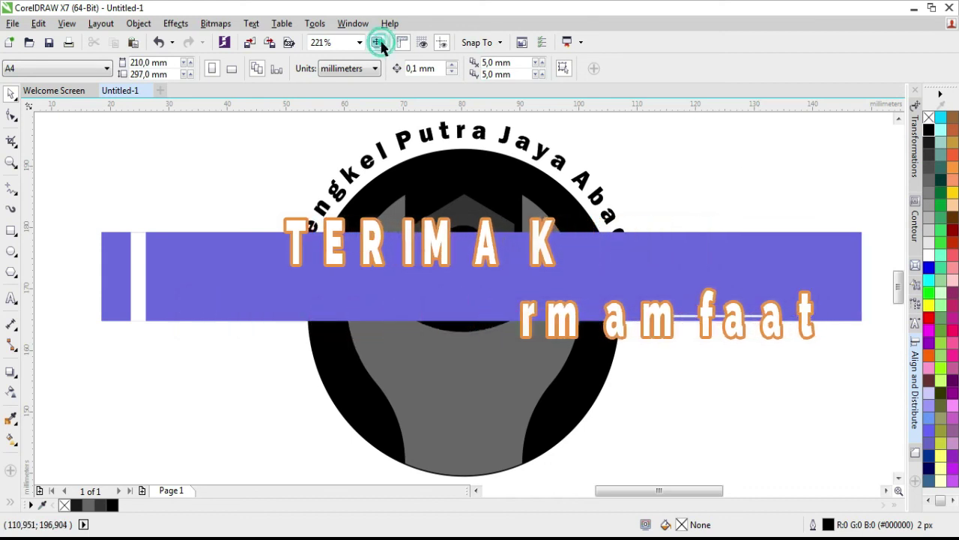